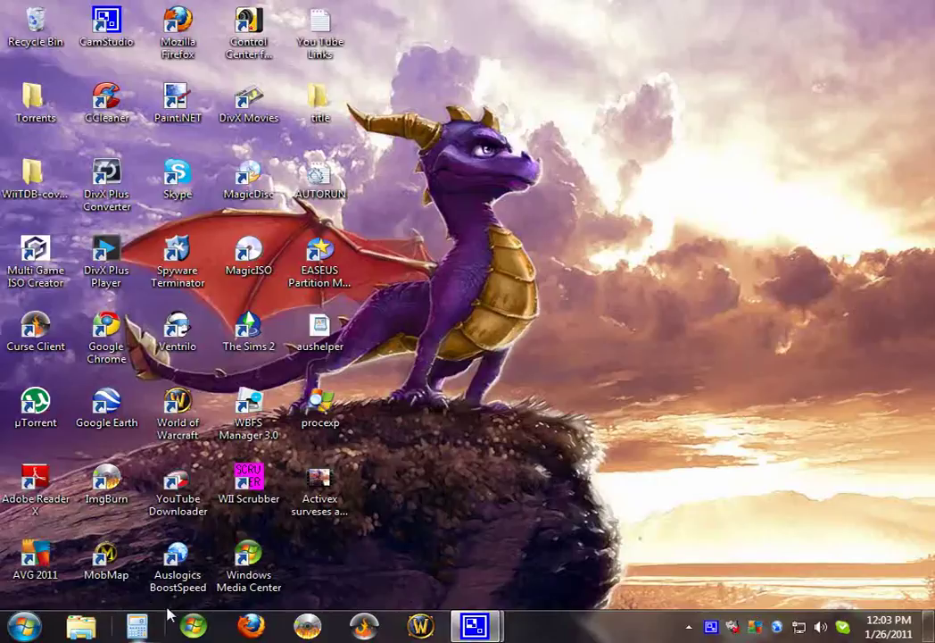
Open Computer Management for this computer and show its Disk Management section.
click(36, 625)
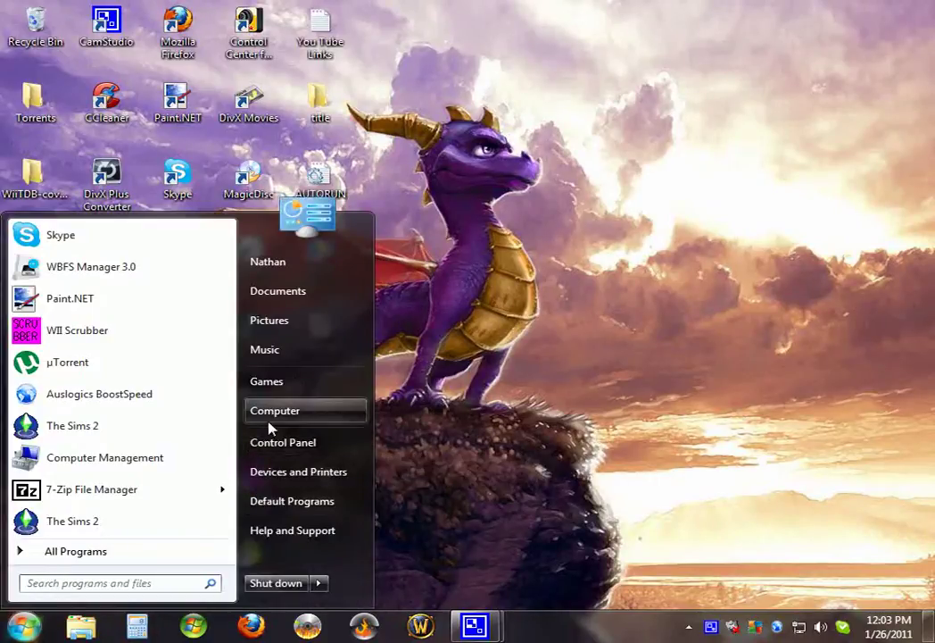
right_click(295, 416)
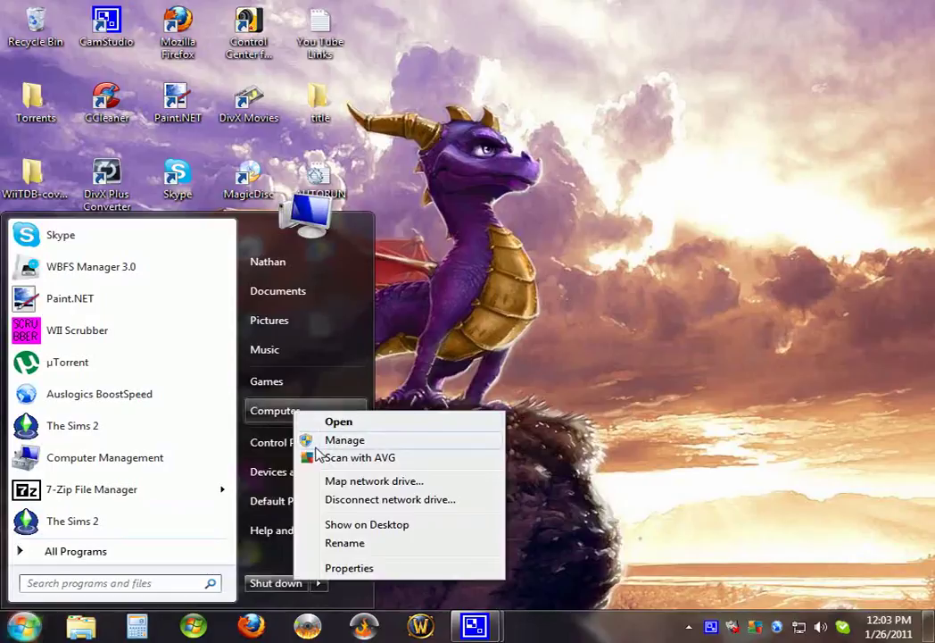
key(Escape)
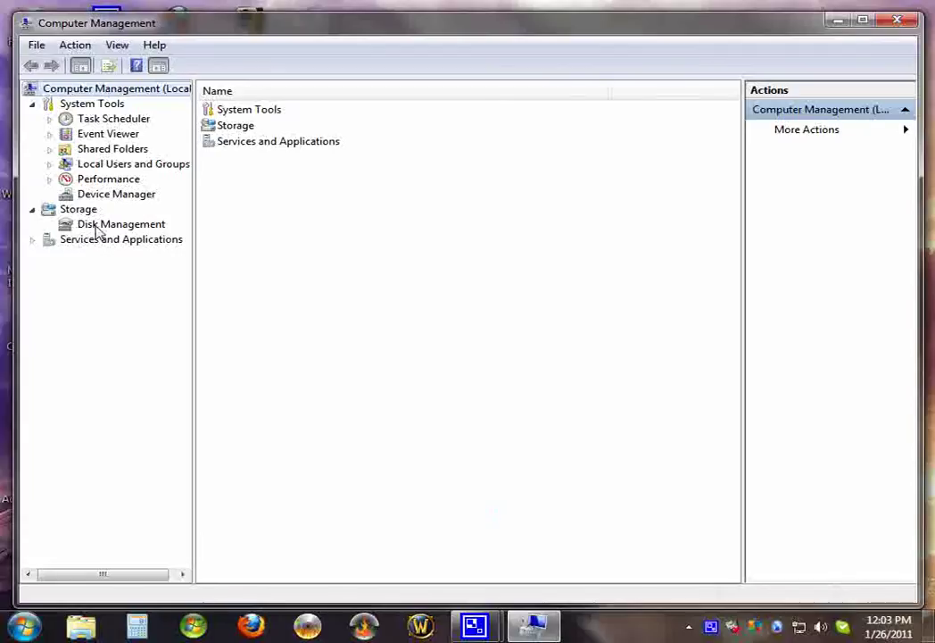
click(98, 225)
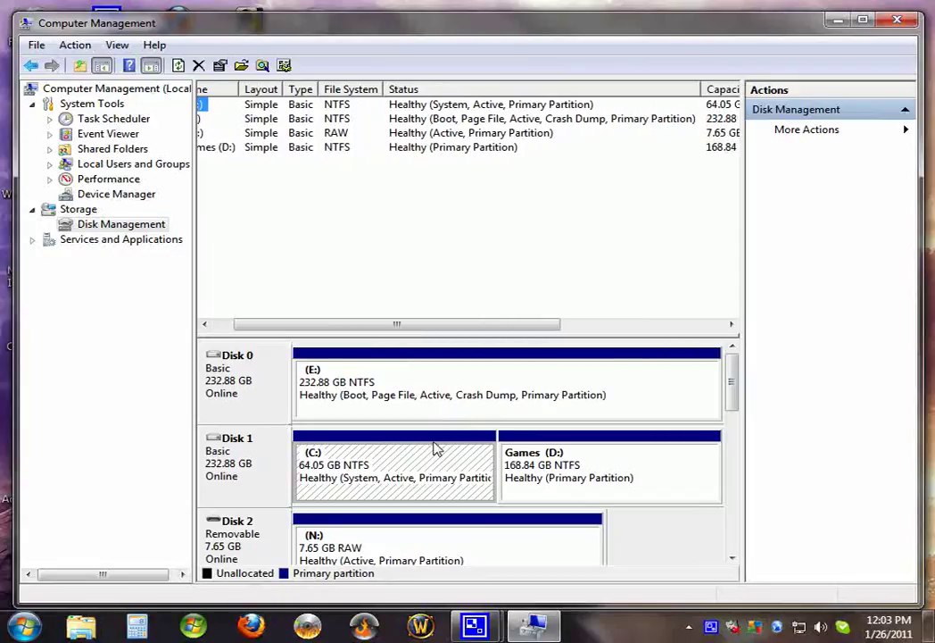
Shrink the Games (D:) volume on Disk 1 by 1024 MB.
click(505, 447)
click(435, 403)
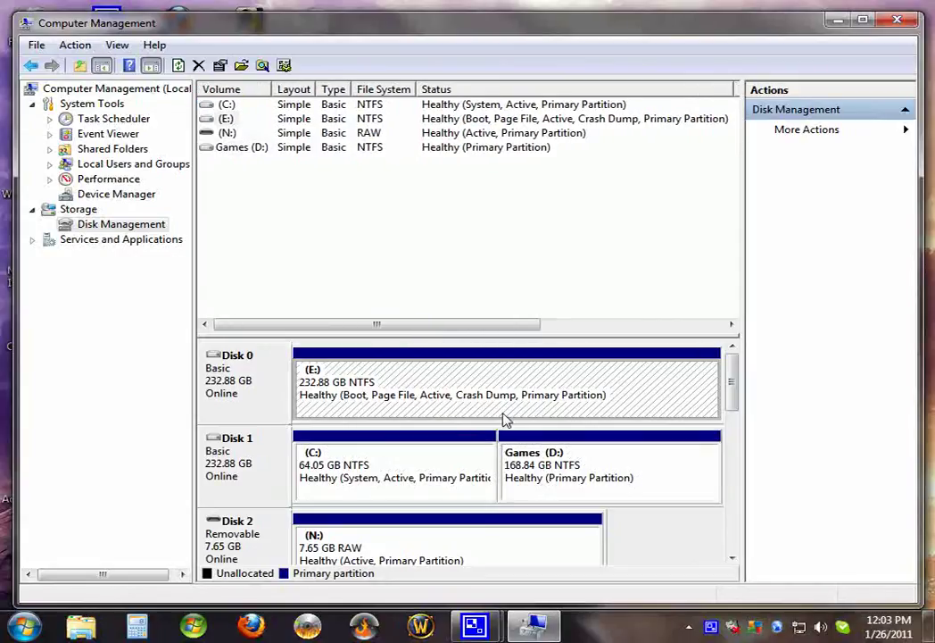
click(565, 473)
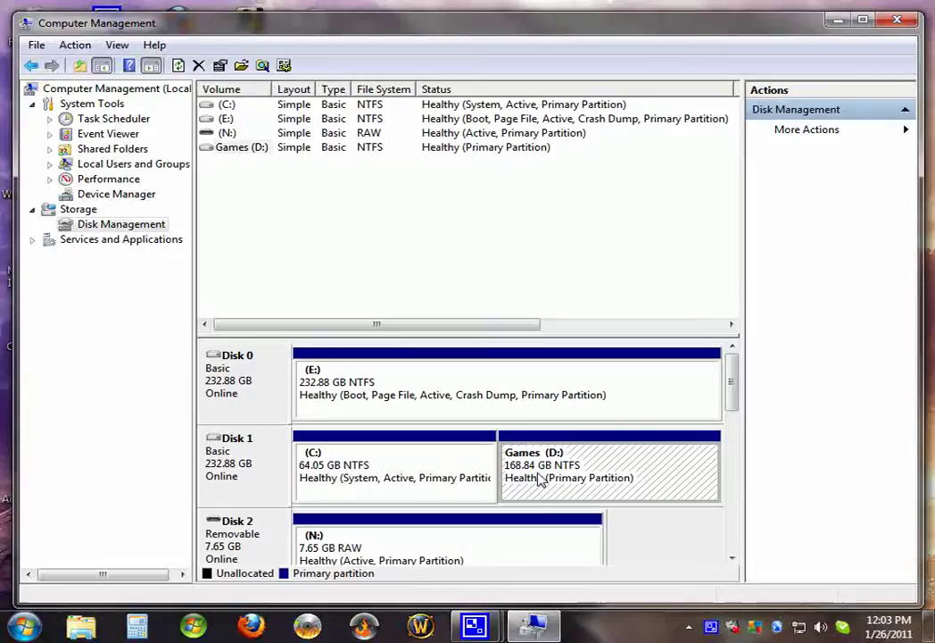
right_click(528, 473)
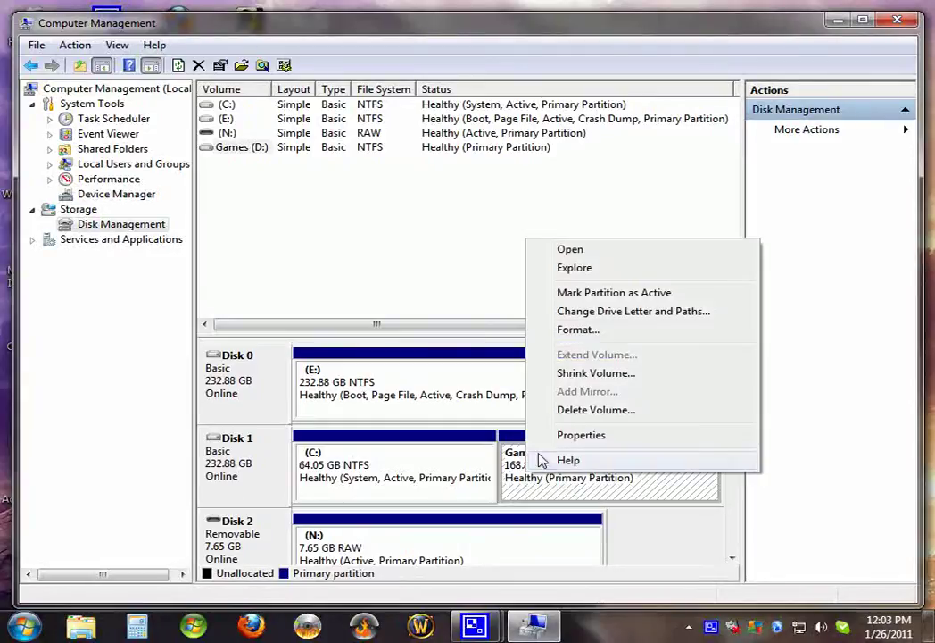
click(580, 380)
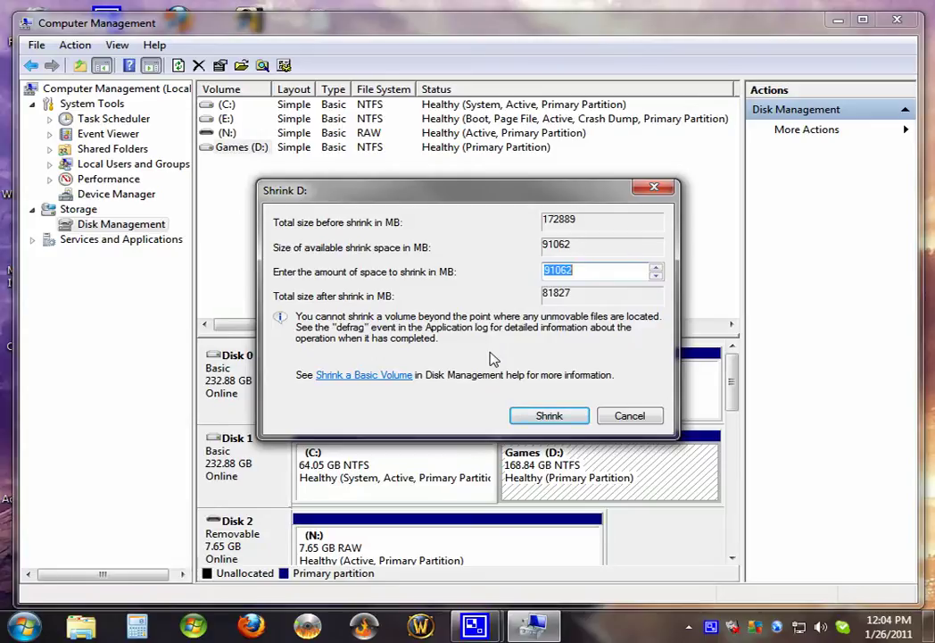
text(10)
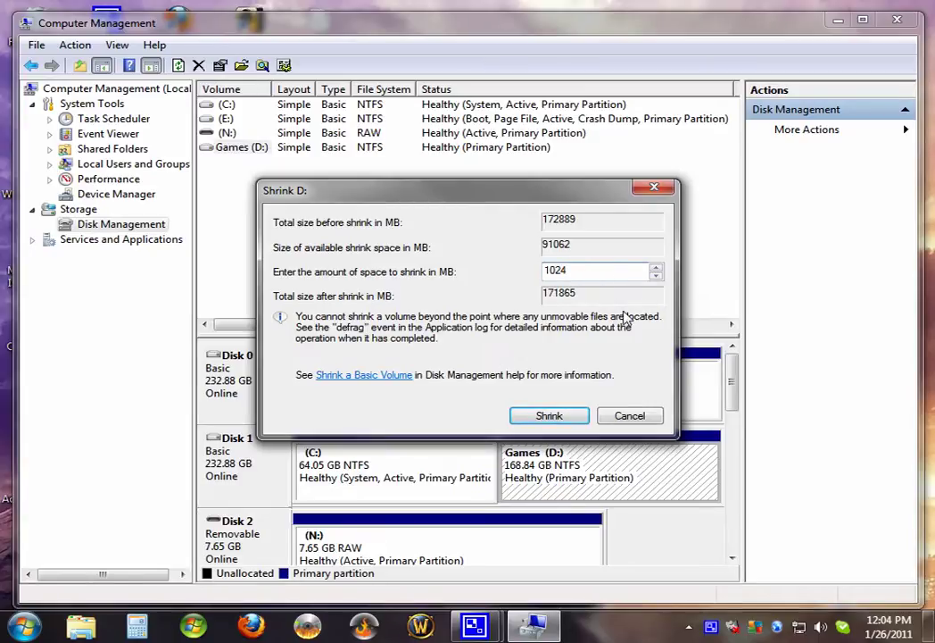
click(561, 420)
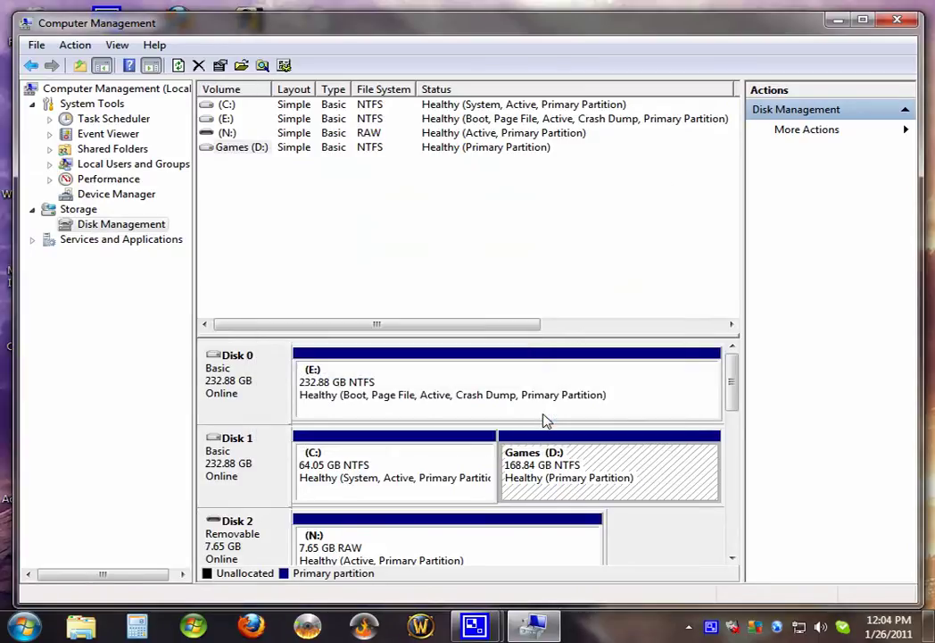
click(581, 497)
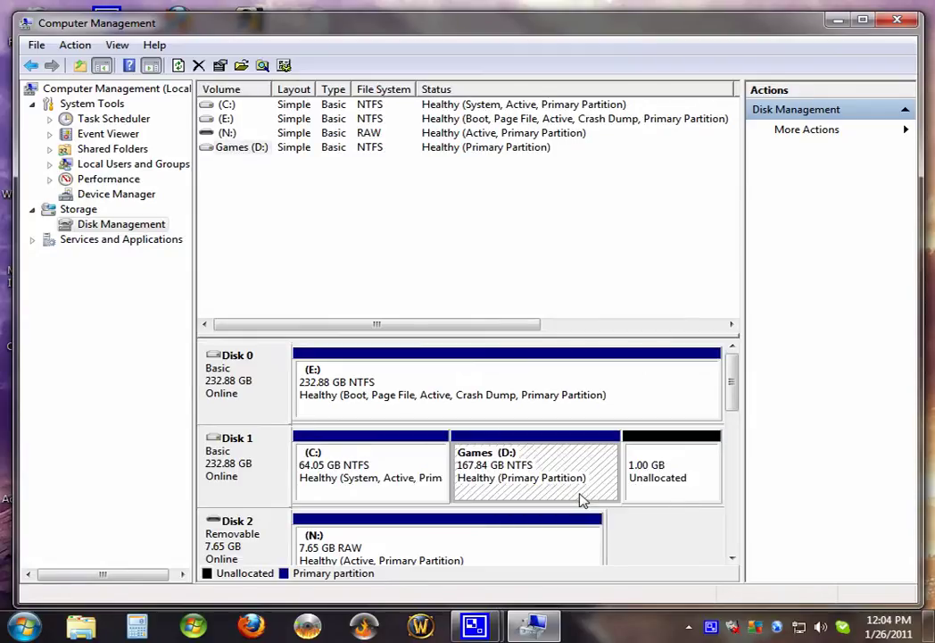
Start a new simple volume in Disk 1's unallocated space, accepting the 1024 MB size and drive letter G.
click(661, 496)
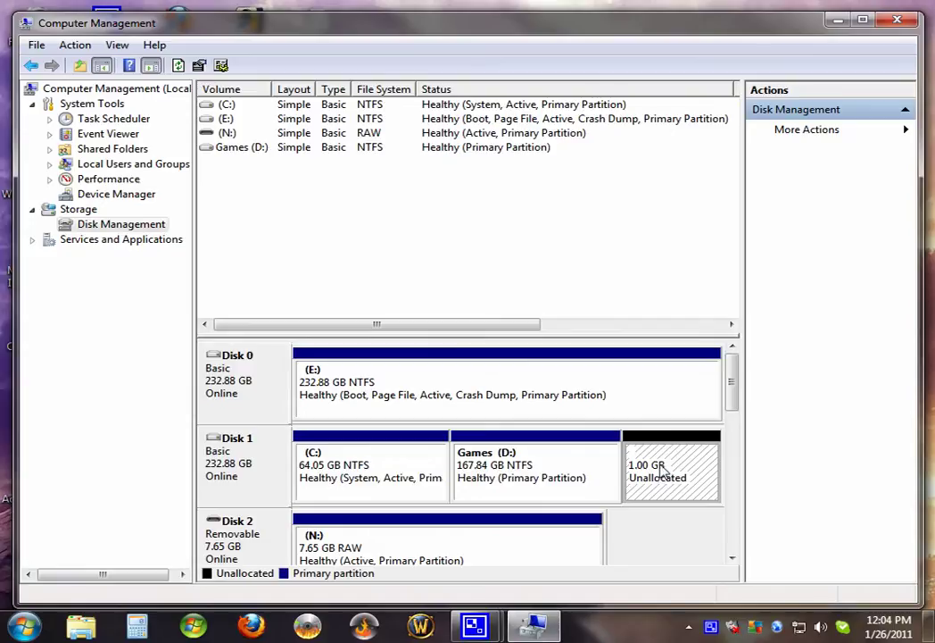
right_click(660, 468)
click(637, 516)
right_click(654, 470)
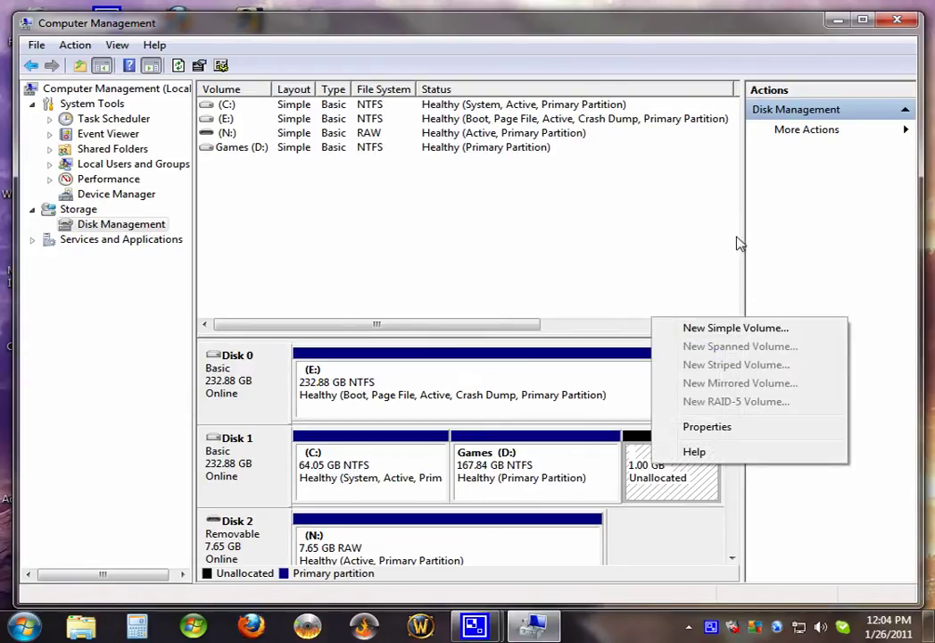
click(737, 328)
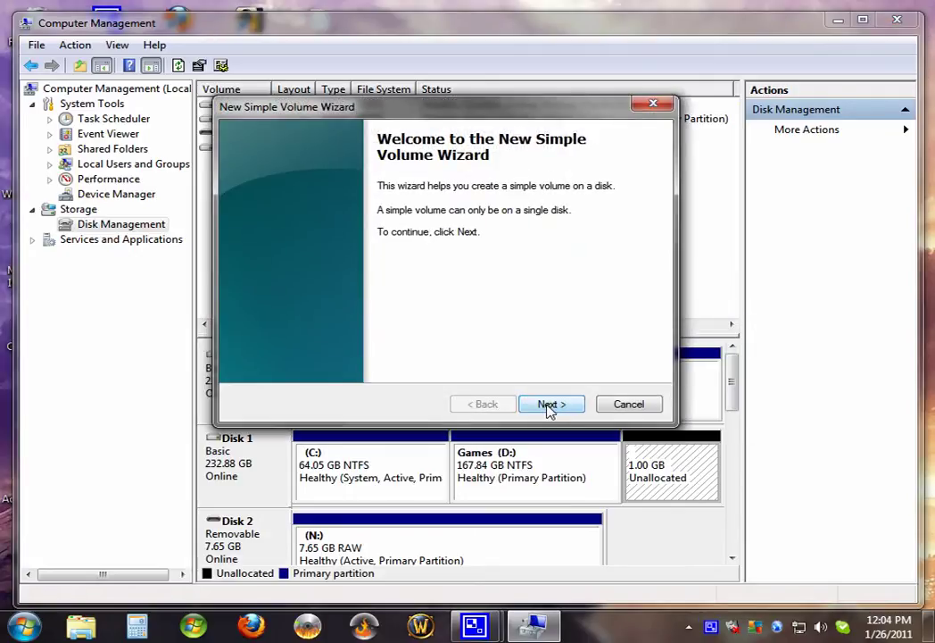
click(551, 404)
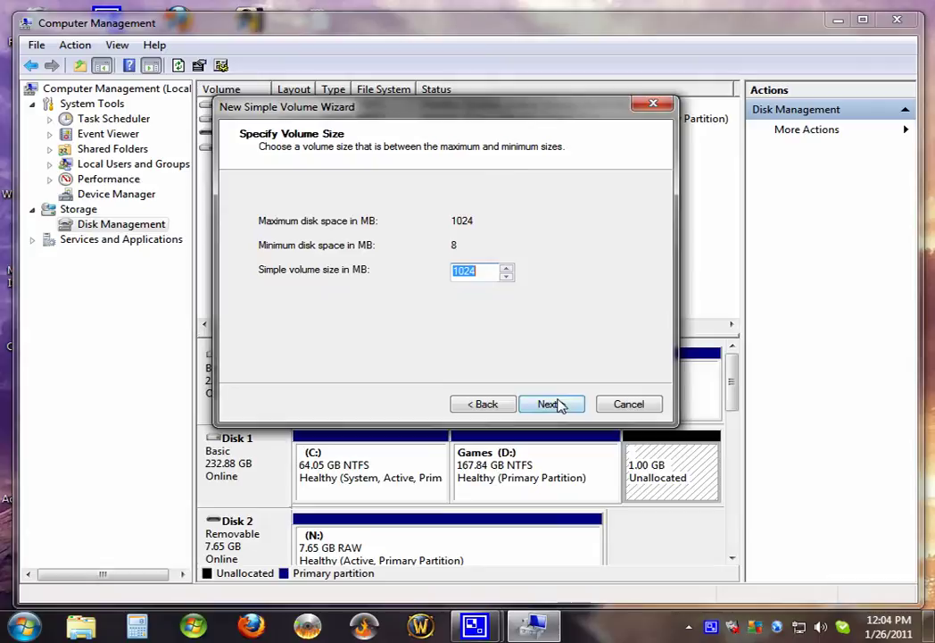
click(550, 404)
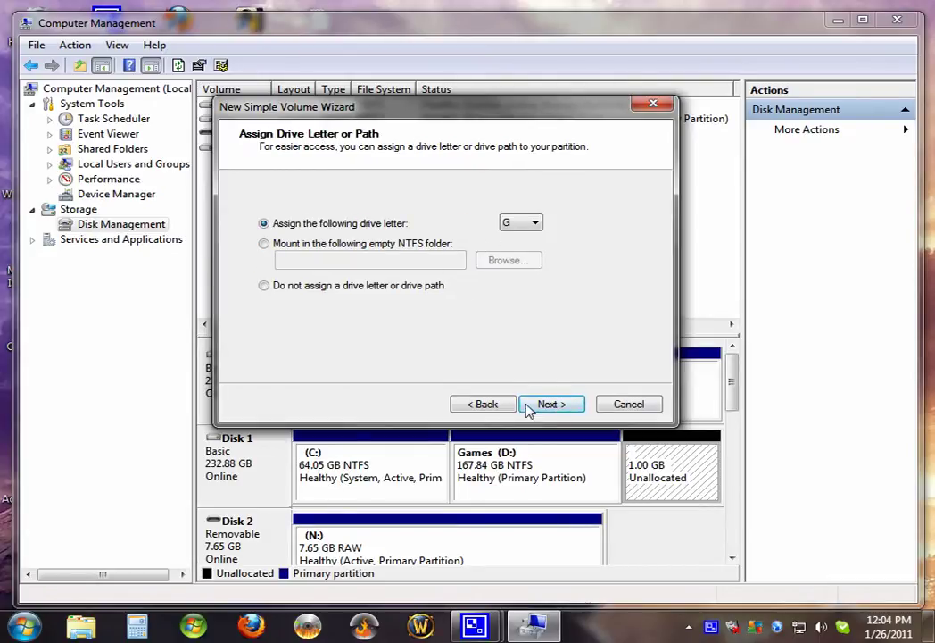
click(550, 404)
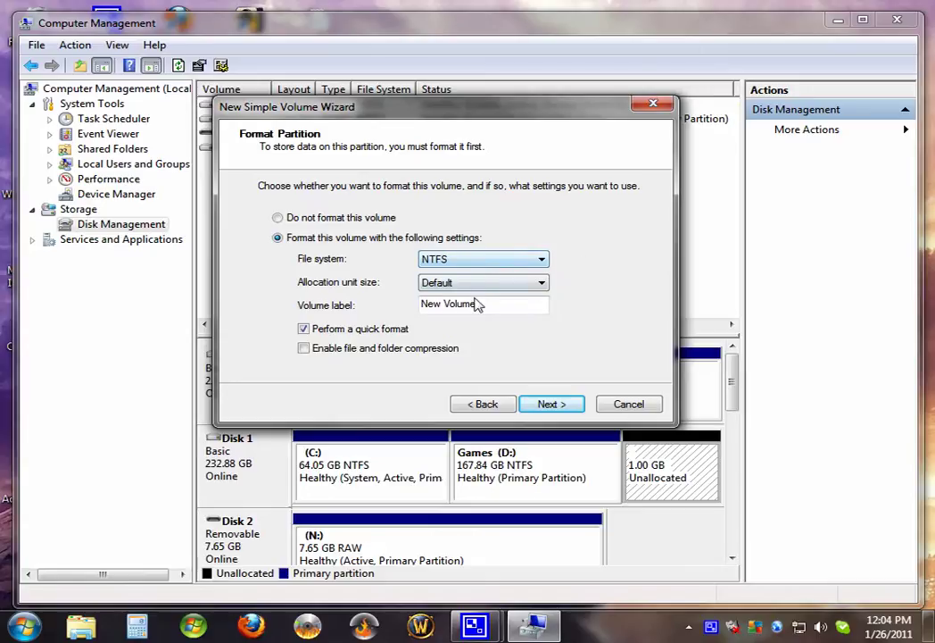
Clear the volume label and finish creating the volume with an NTFS quick format and default allocation unit size.
drag(513, 308, 333, 309)
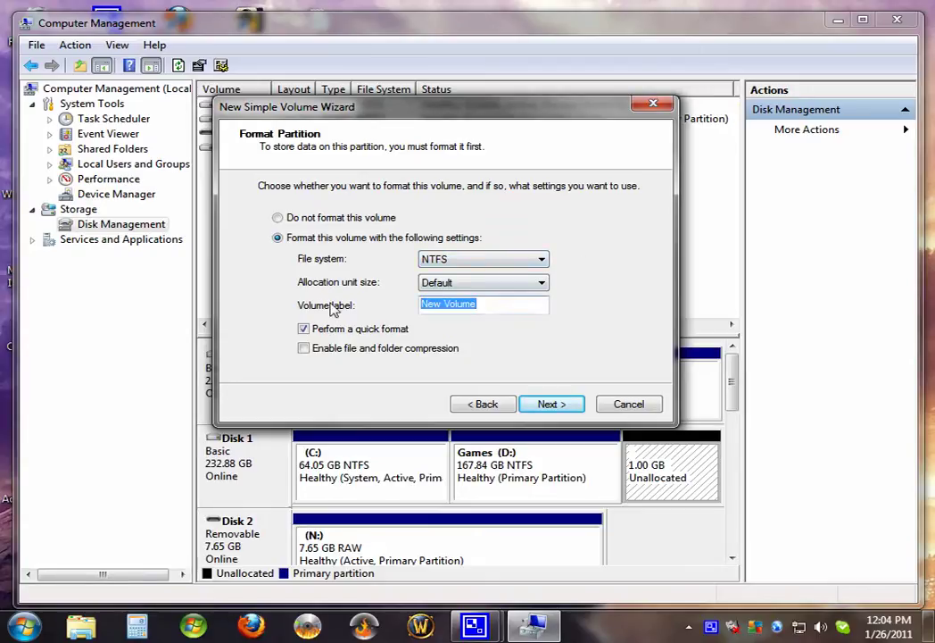
key(BackSpace)
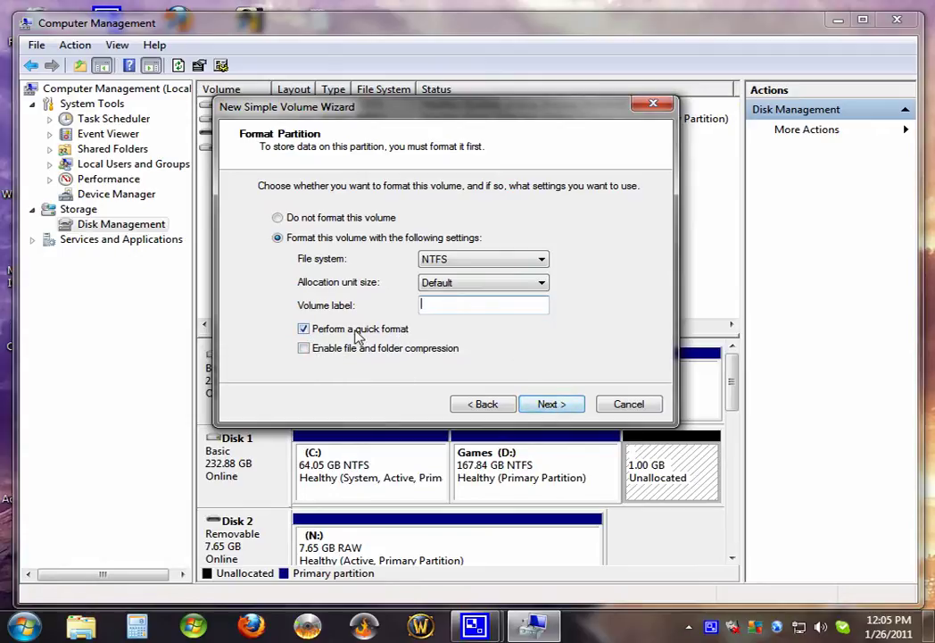
click(536, 405)
click(539, 406)
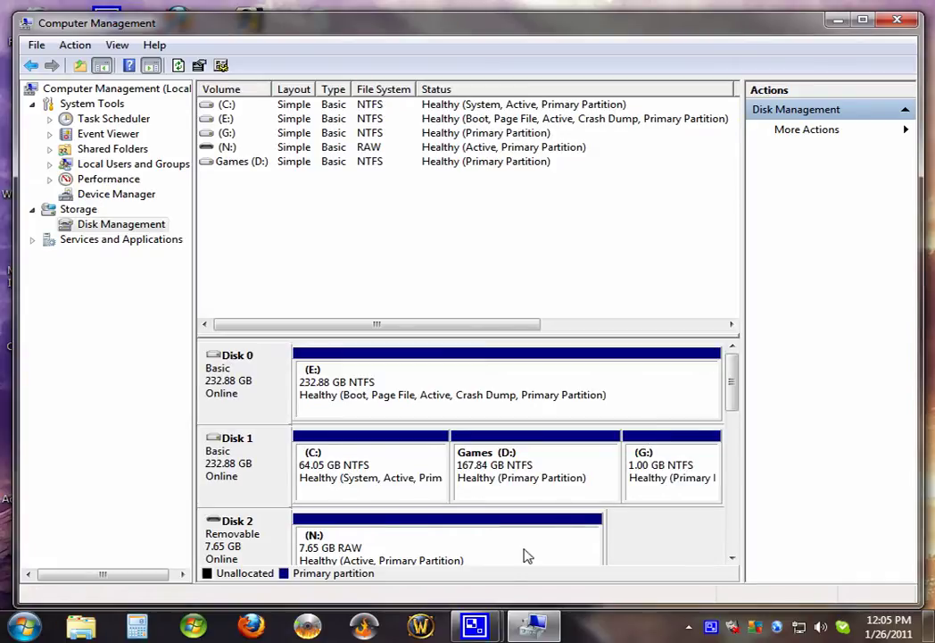
Check the contents of Local Disk (G:) in Windows Explorer and return to the Computer drive overview.
click(39, 629)
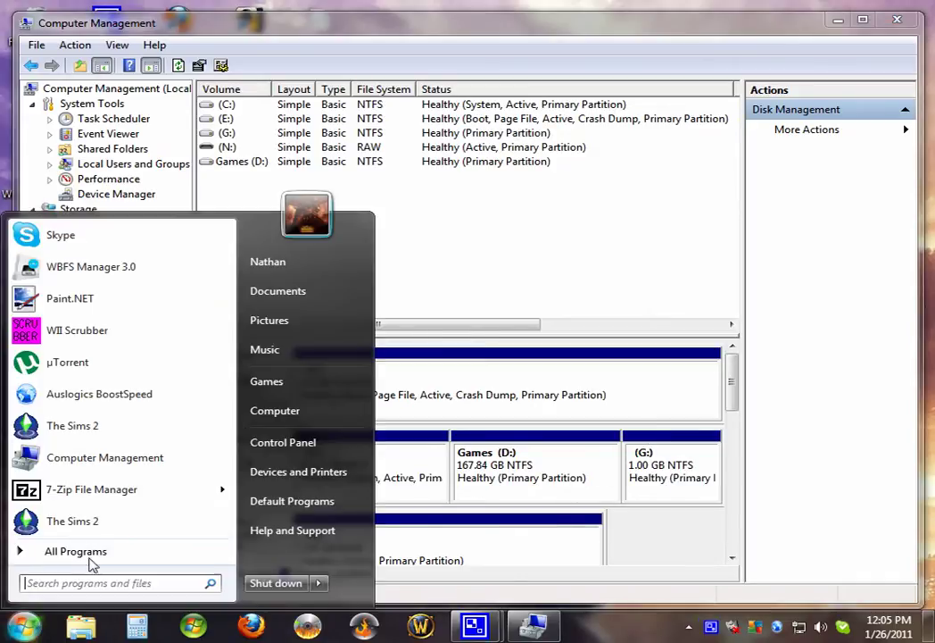
click(270, 412)
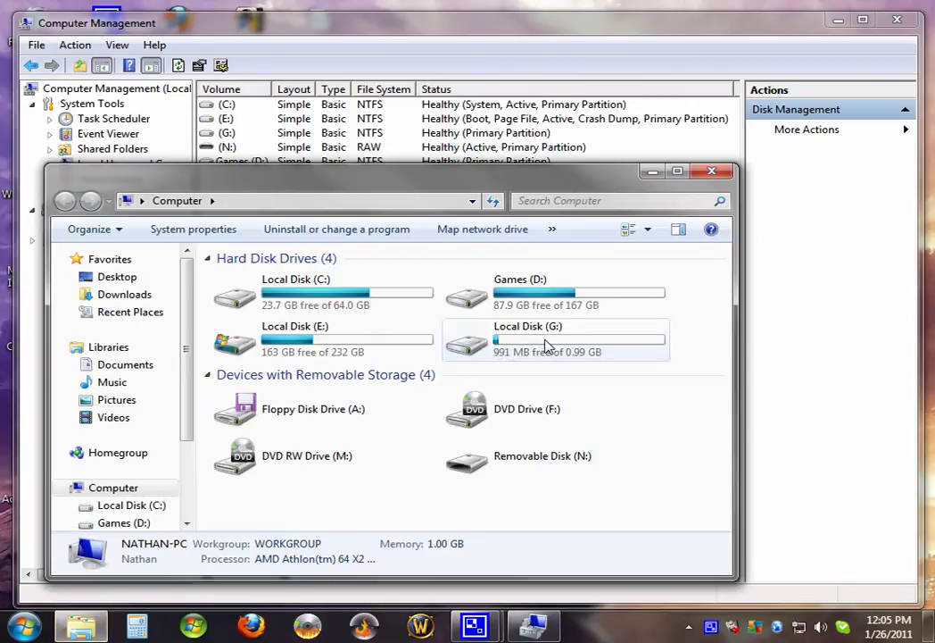
click(496, 356)
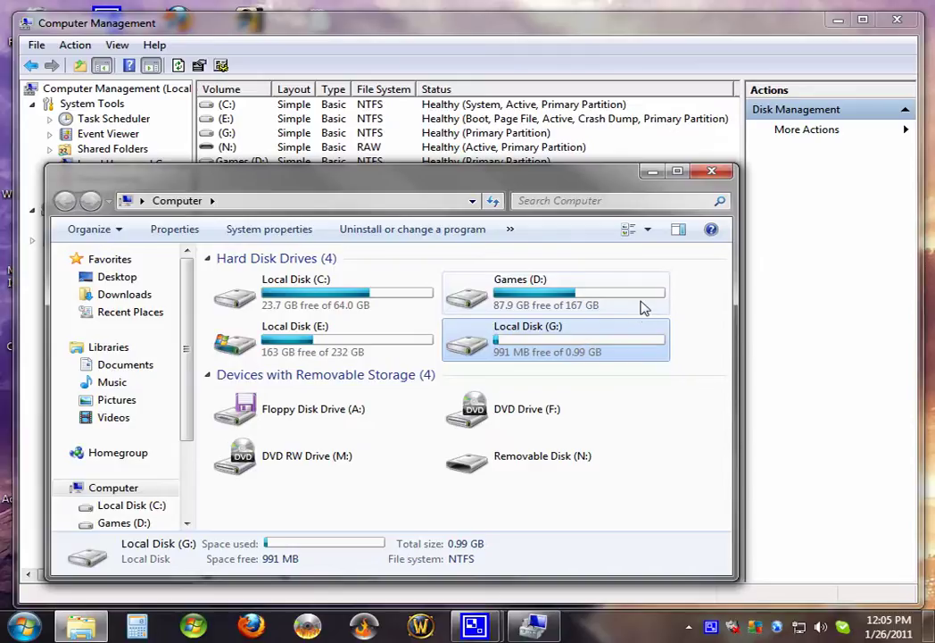
double_click(581, 346)
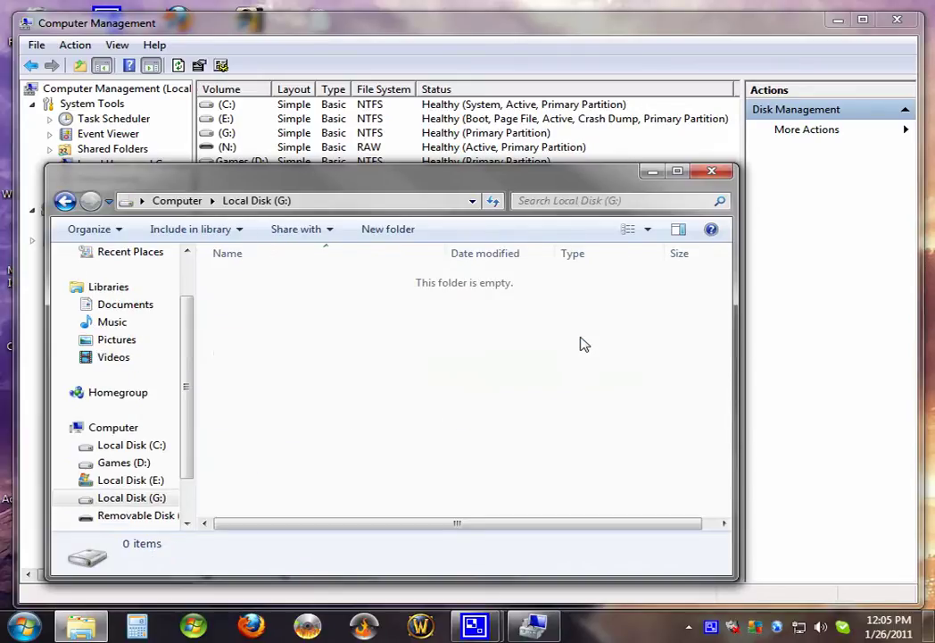
click(65, 202)
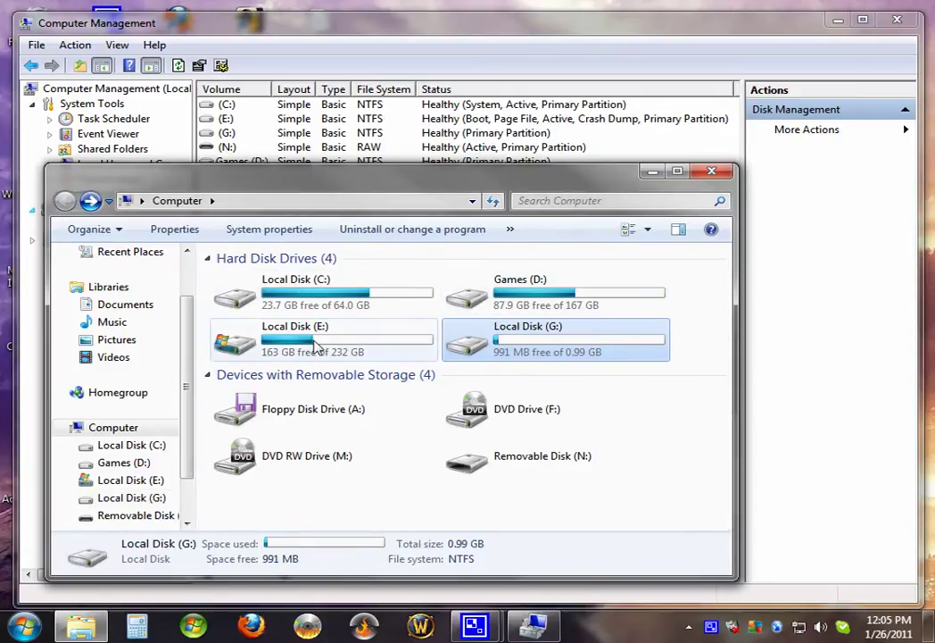
Compare the size and free space of drives E:, G:, D: and C:, and close the Computer window.
click(259, 337)
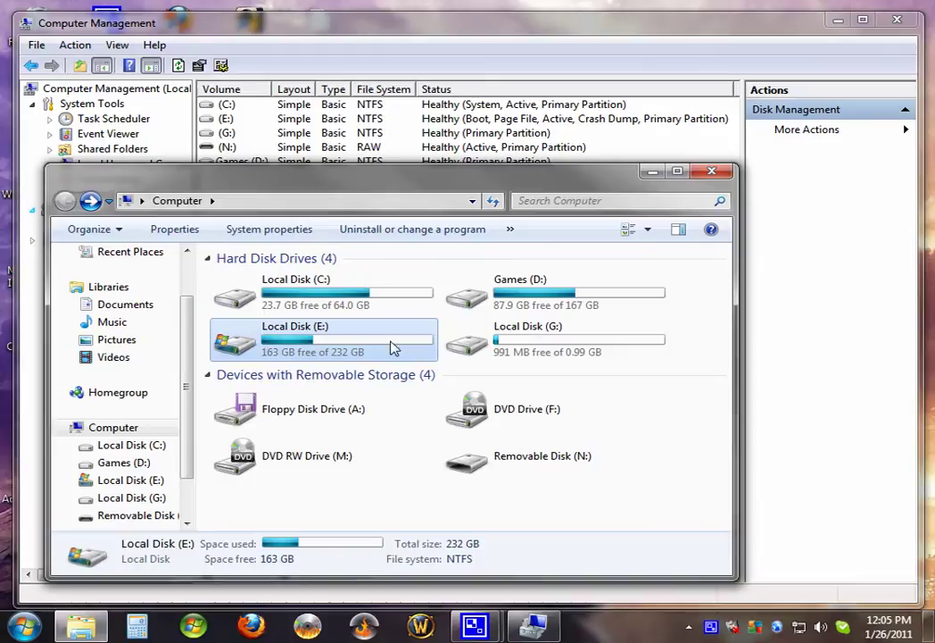
click(528, 346)
click(351, 353)
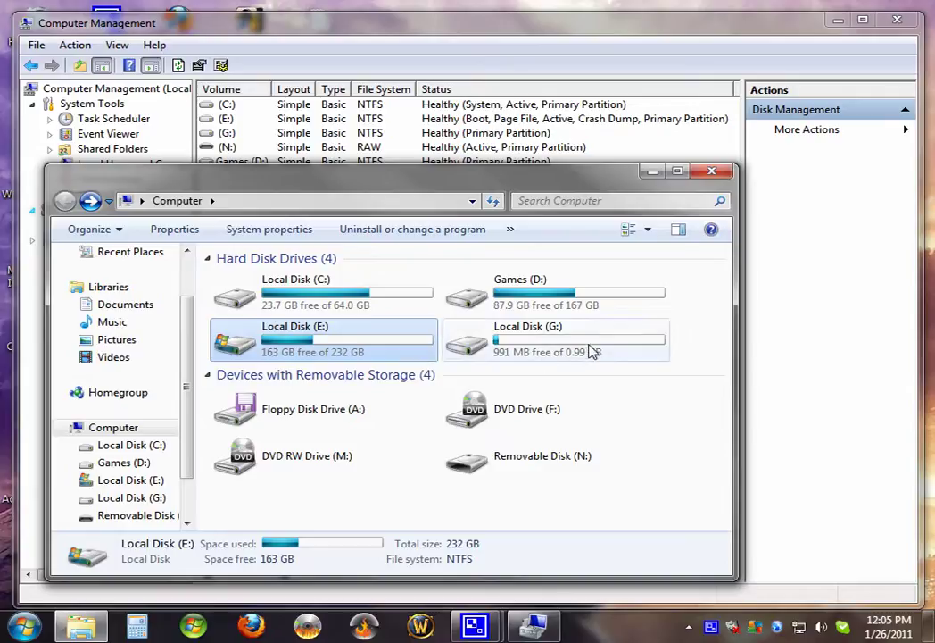
click(521, 347)
click(343, 350)
click(571, 299)
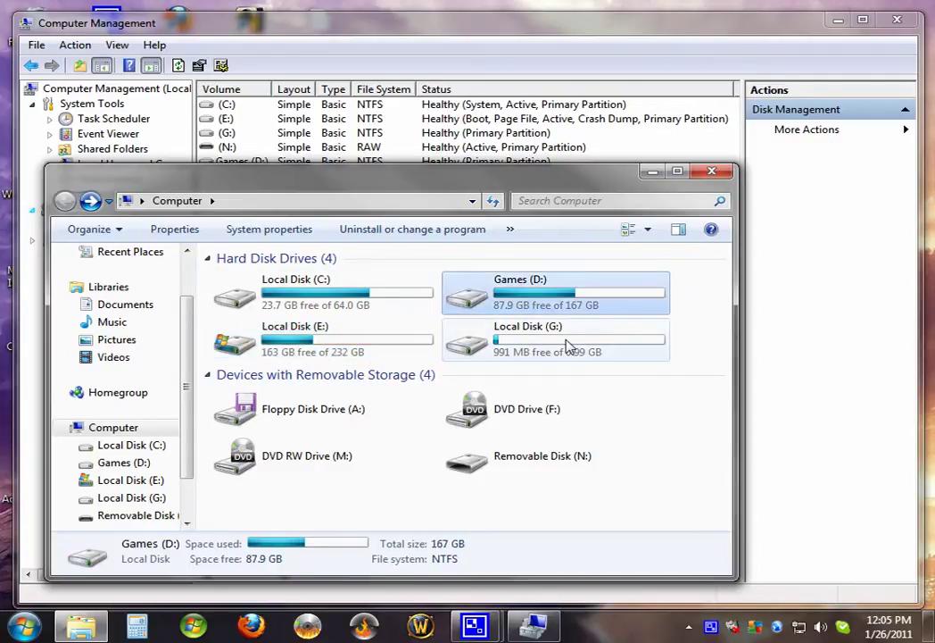
click(554, 346)
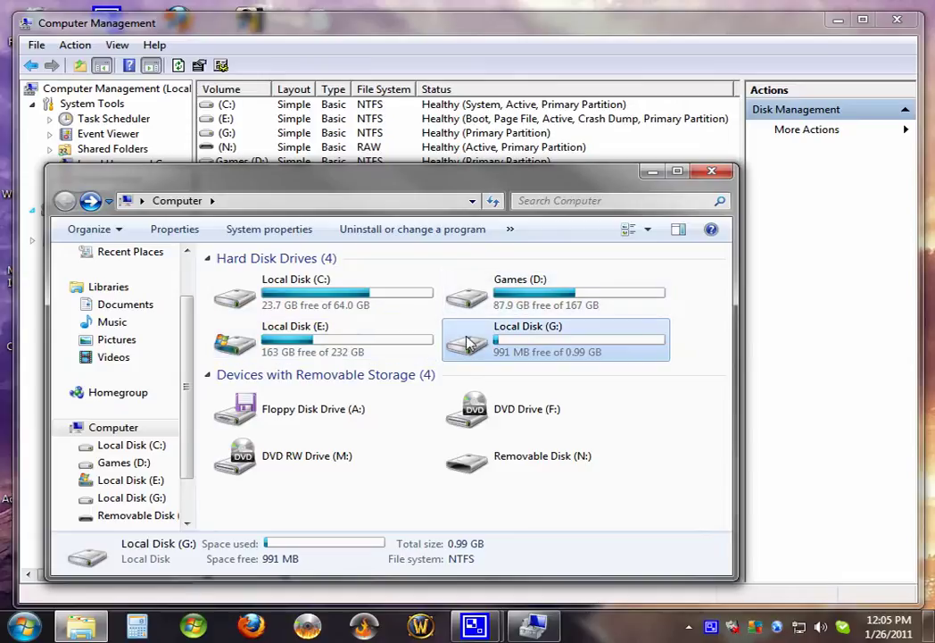
key(Up)
click(409, 305)
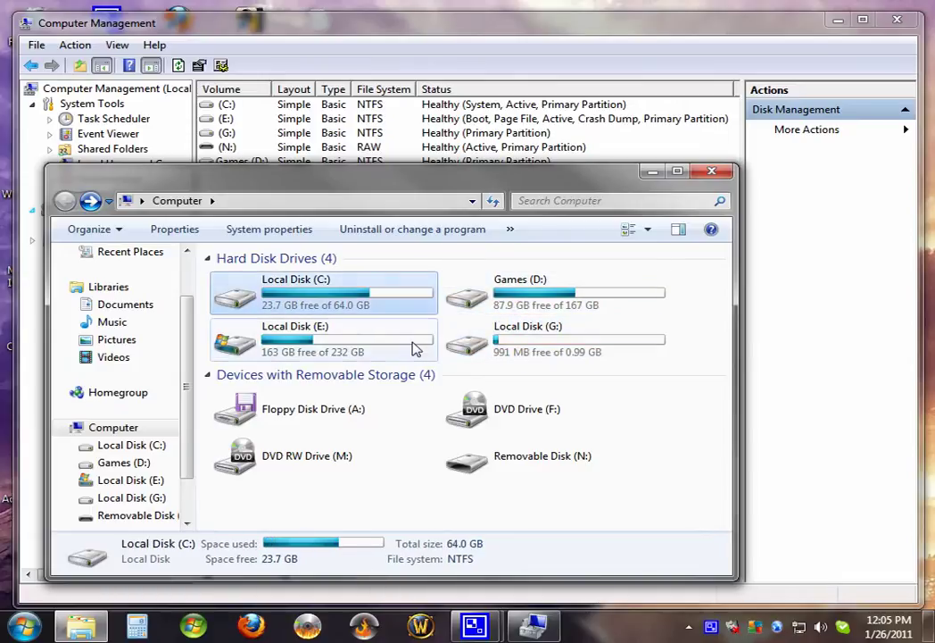
click(418, 347)
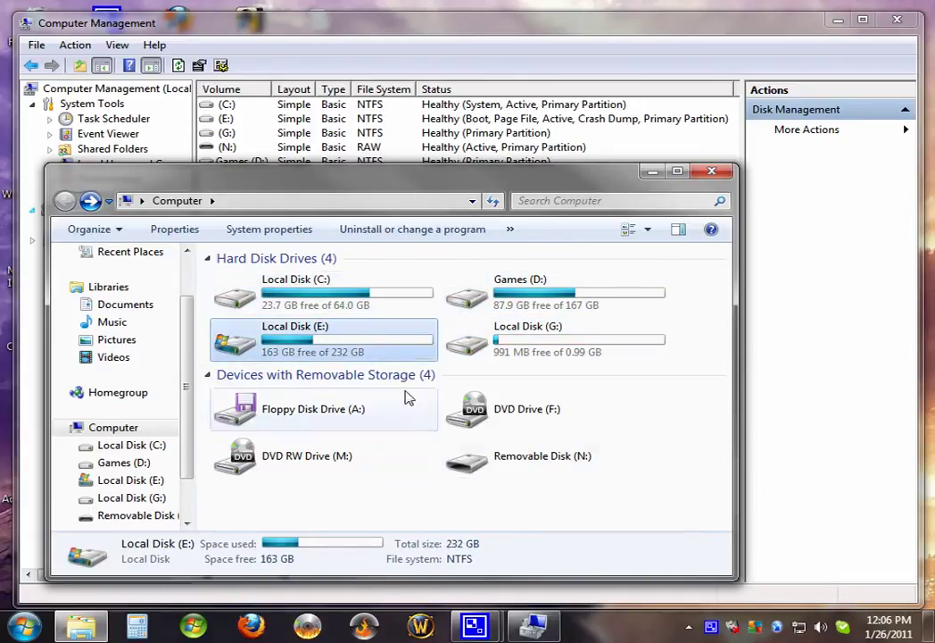
click(711, 176)
Delete the 1.00 GB (G:) volume on Disk 1, accepting the erasure of its data.
click(673, 478)
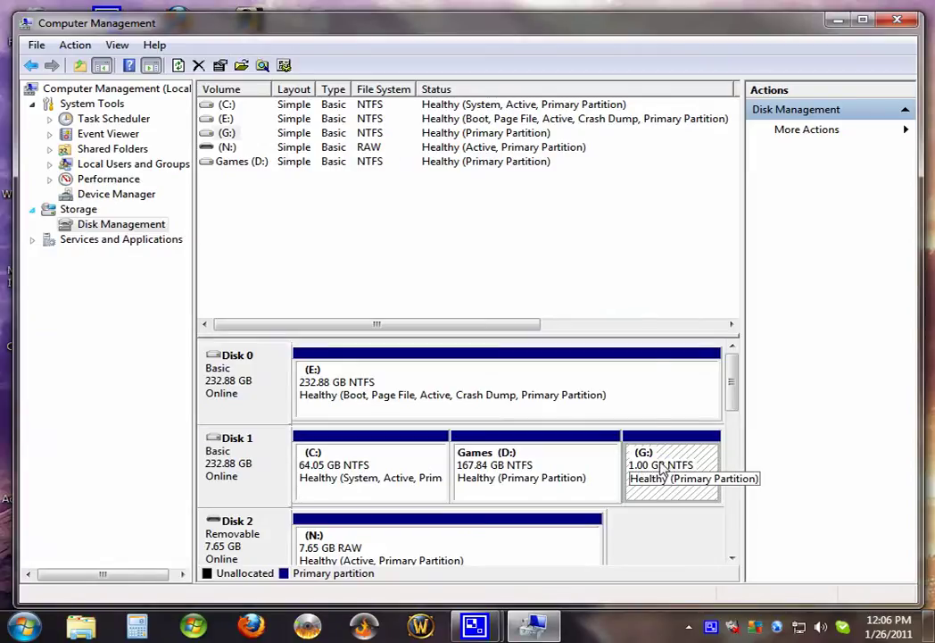
right_click(663, 468)
click(702, 405)
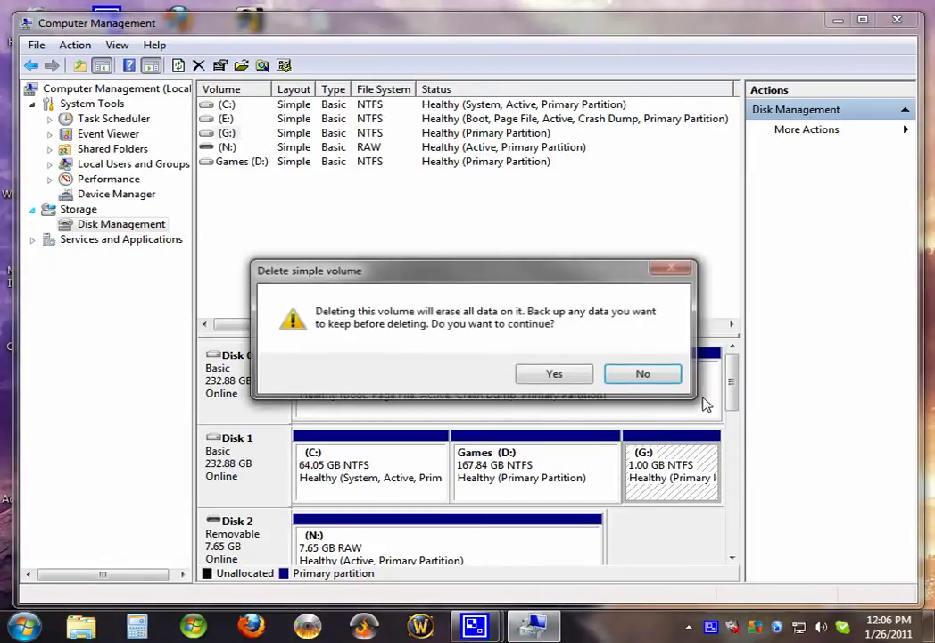
click(555, 375)
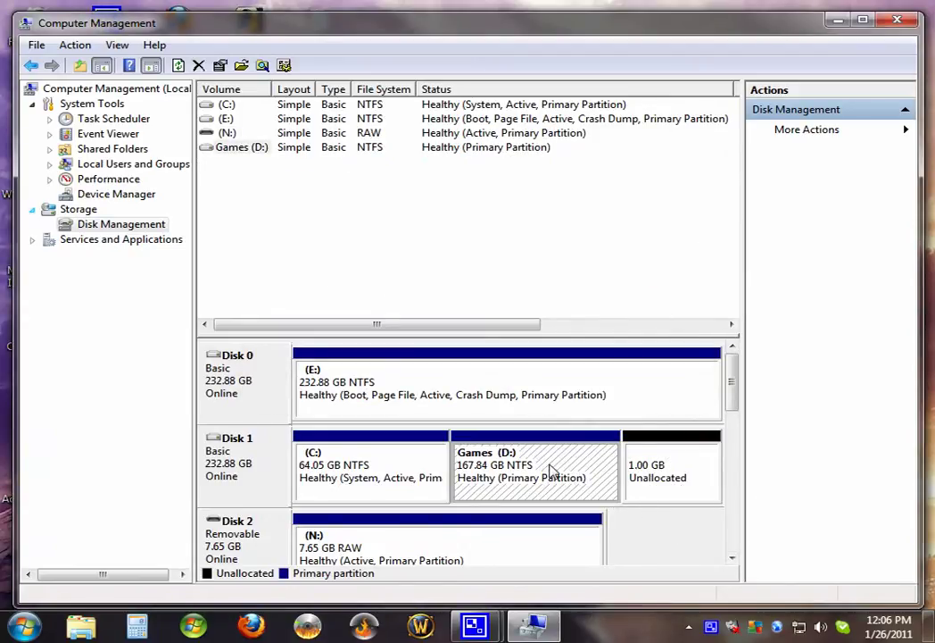
Extend the Games (D:) volume on Disk 1 with the 1024 MB of unallocated space.
right_click(552, 472)
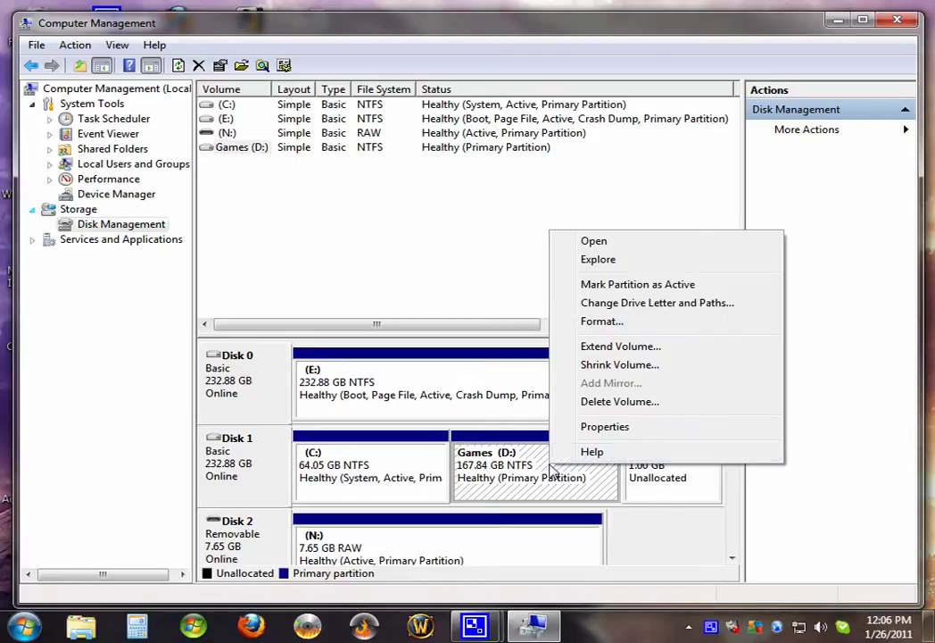
click(613, 351)
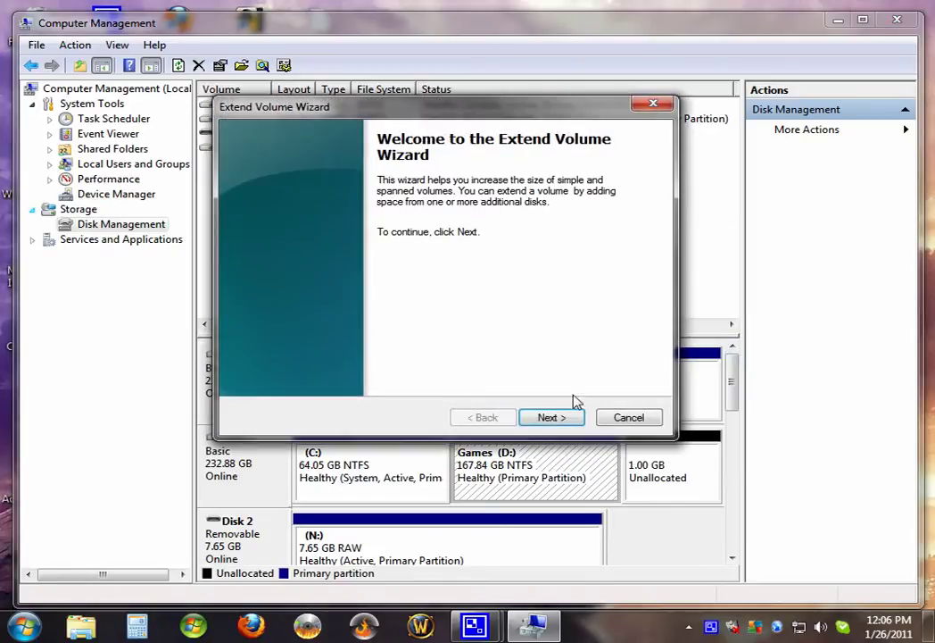
click(558, 418)
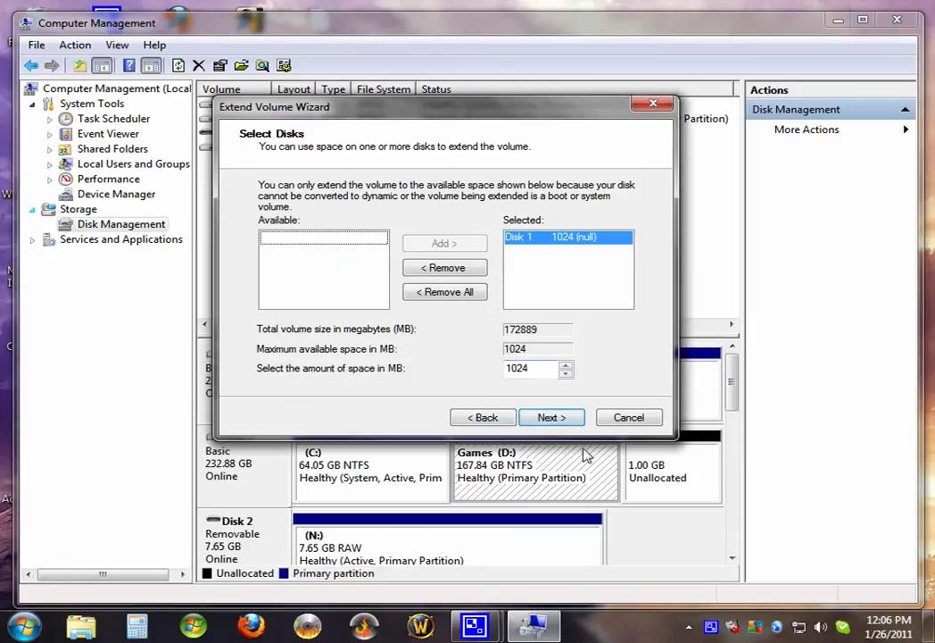
click(541, 418)
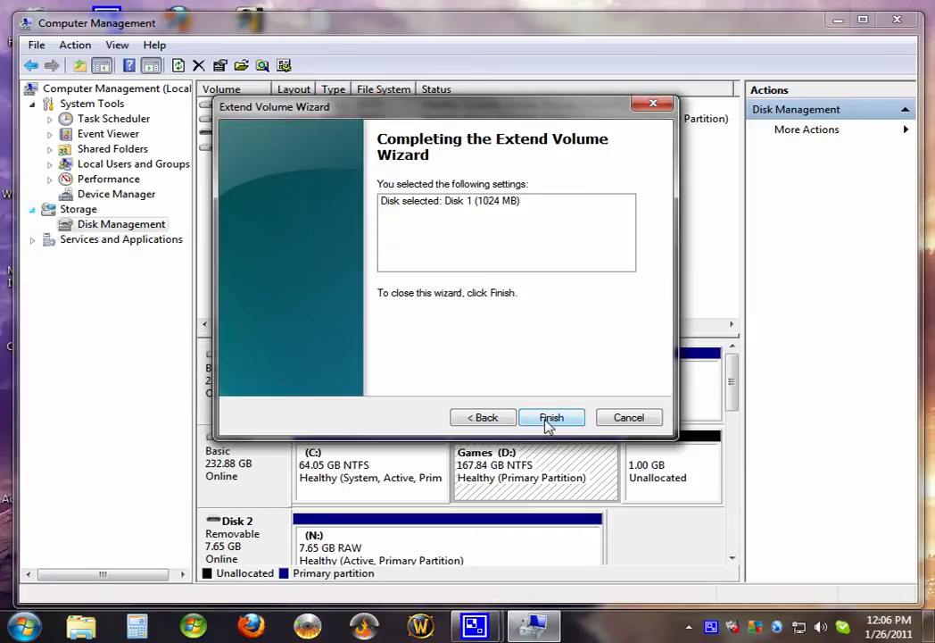
click(546, 420)
click(625, 479)
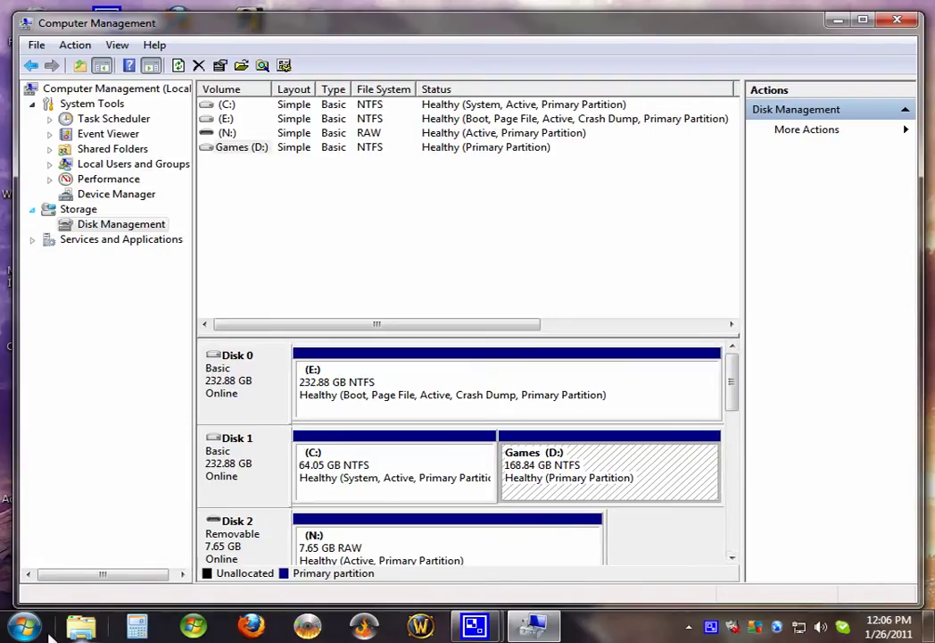
Check the total size and free space of Games (D:) in the Computer window, and close that window.
click(24, 625)
click(299, 413)
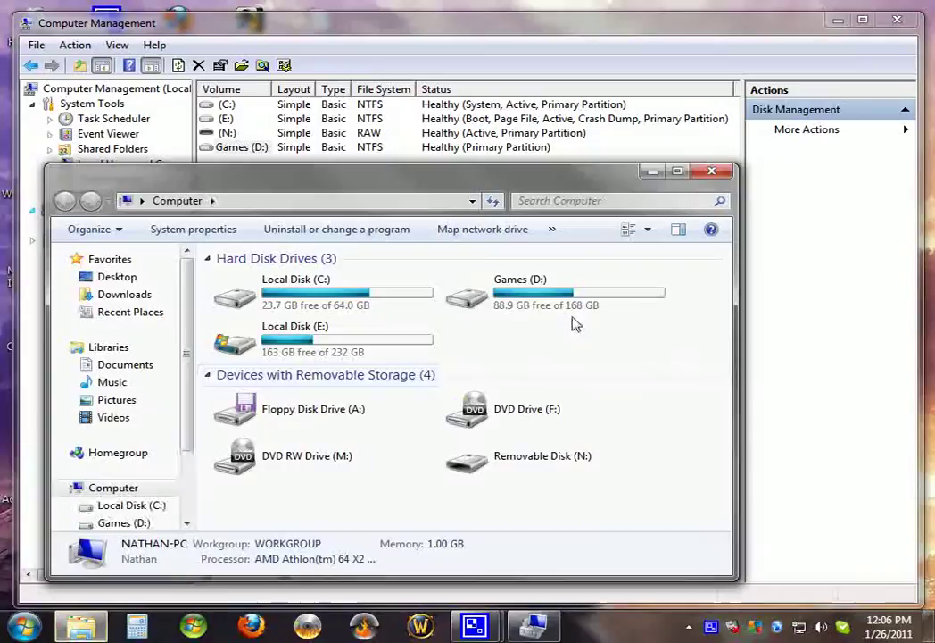
click(516, 305)
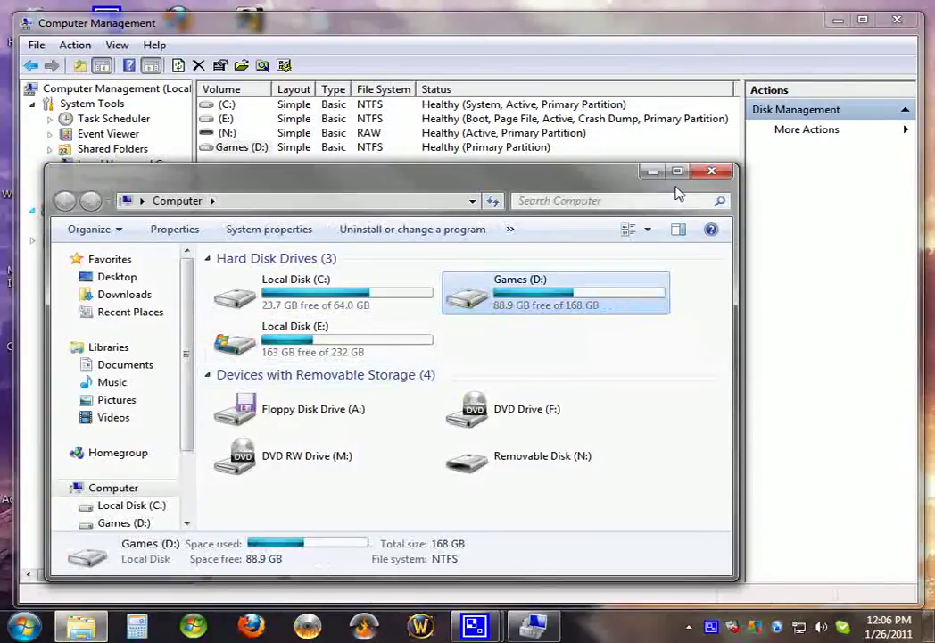
click(721, 178)
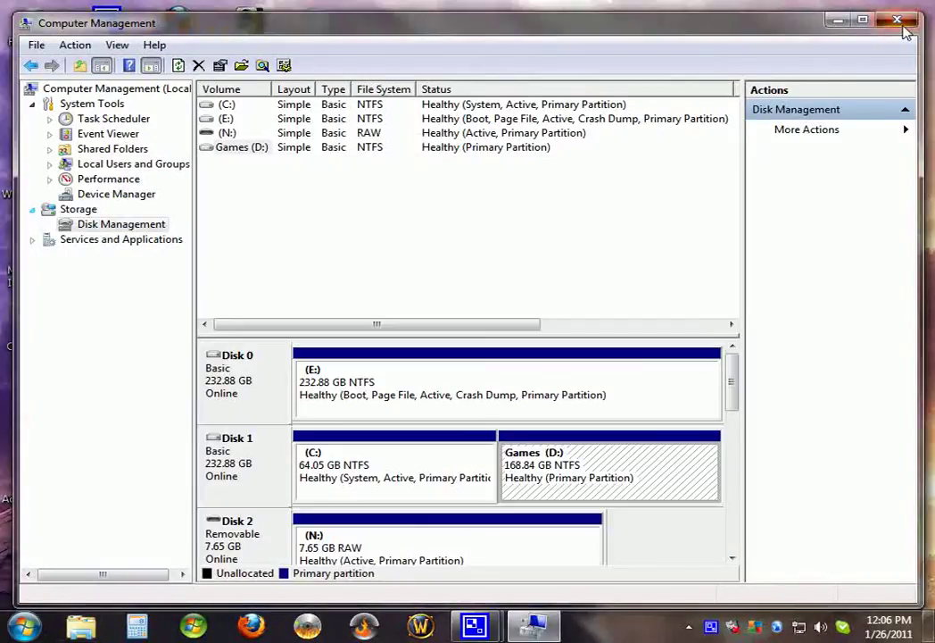
Close Computer Management and launch EASEUS Partition Master 7.0.1 Home Edition.
click(897, 21)
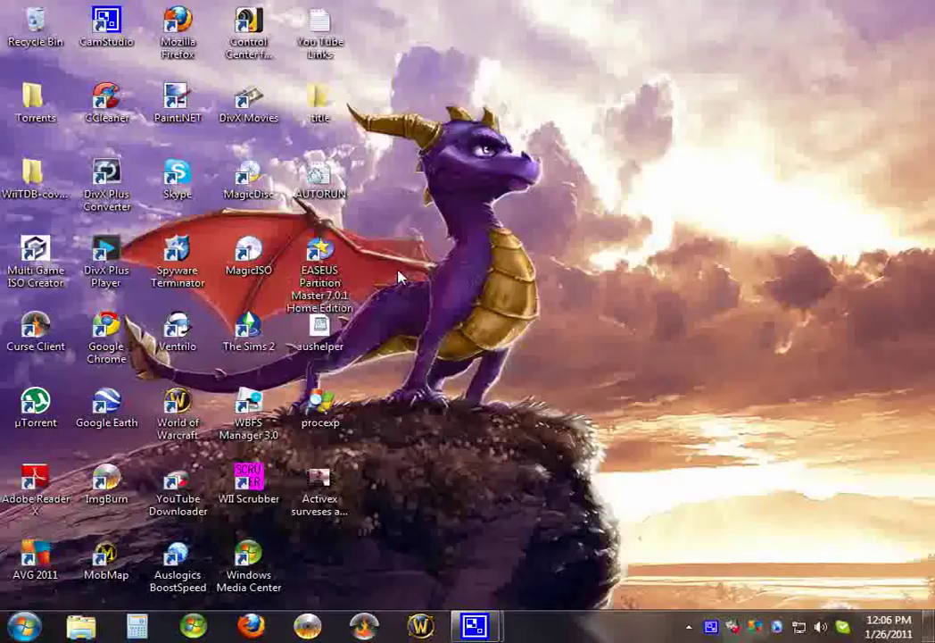
click(317, 272)
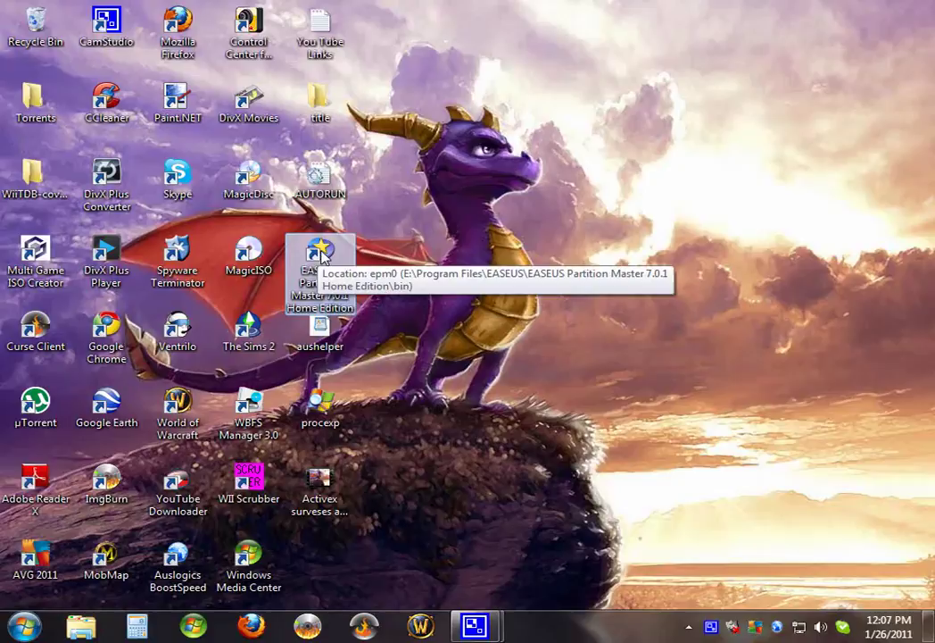
double_click(321, 256)
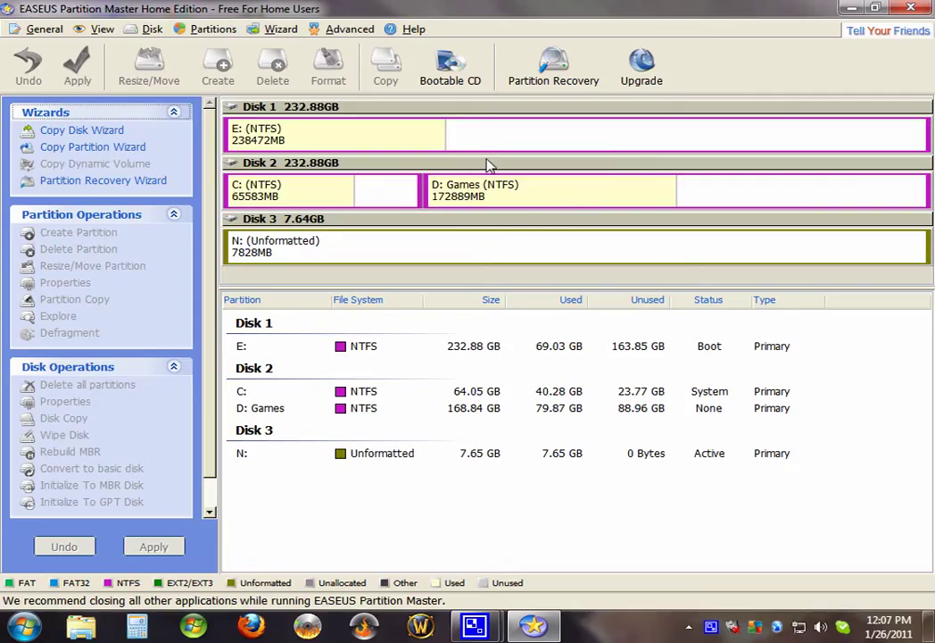
click(486, 139)
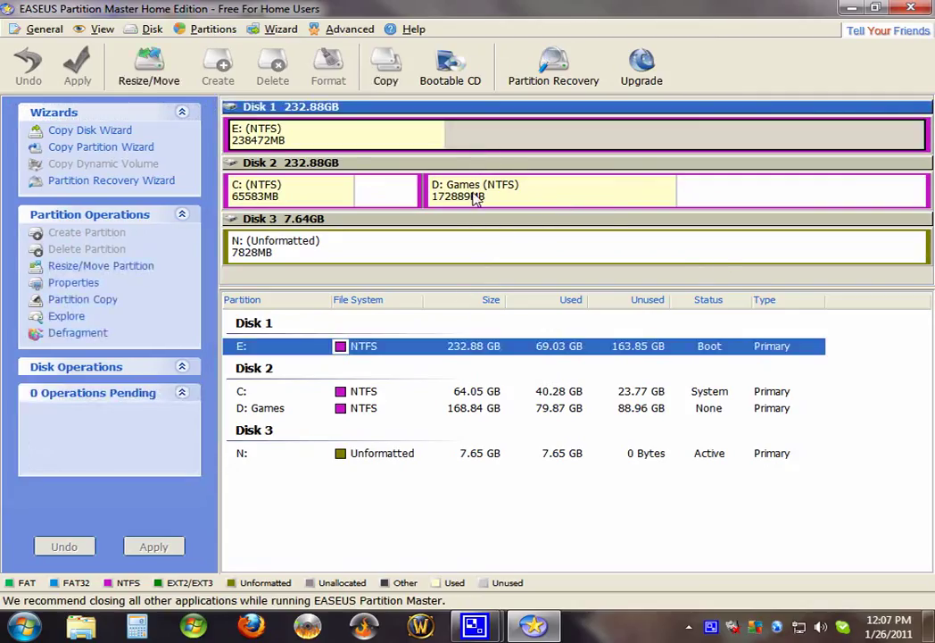
right_click(549, 150)
click(627, 136)
right_click(622, 131)
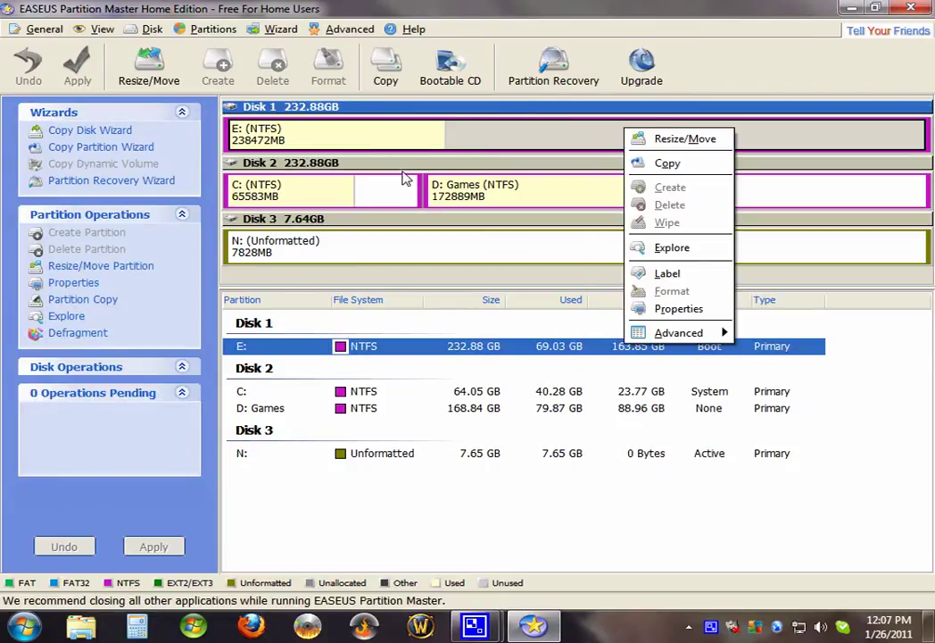
Resize the D: Games partition on Disk 2 to about 150515 MB, leaving about 22374 MB unallocated after it.
click(726, 187)
click(725, 196)
right_click(722, 193)
click(761, 205)
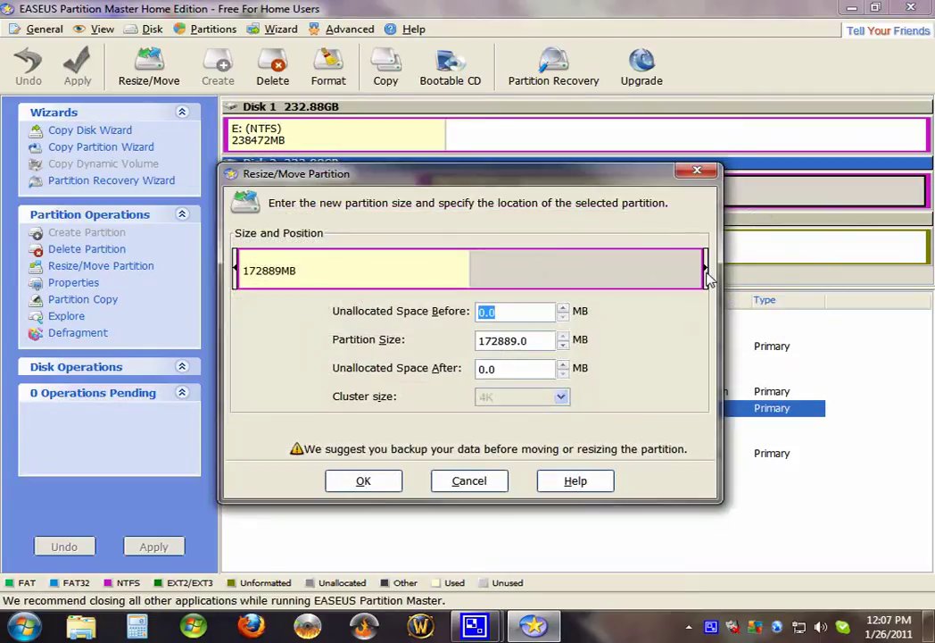
drag(706, 280, 644, 278)
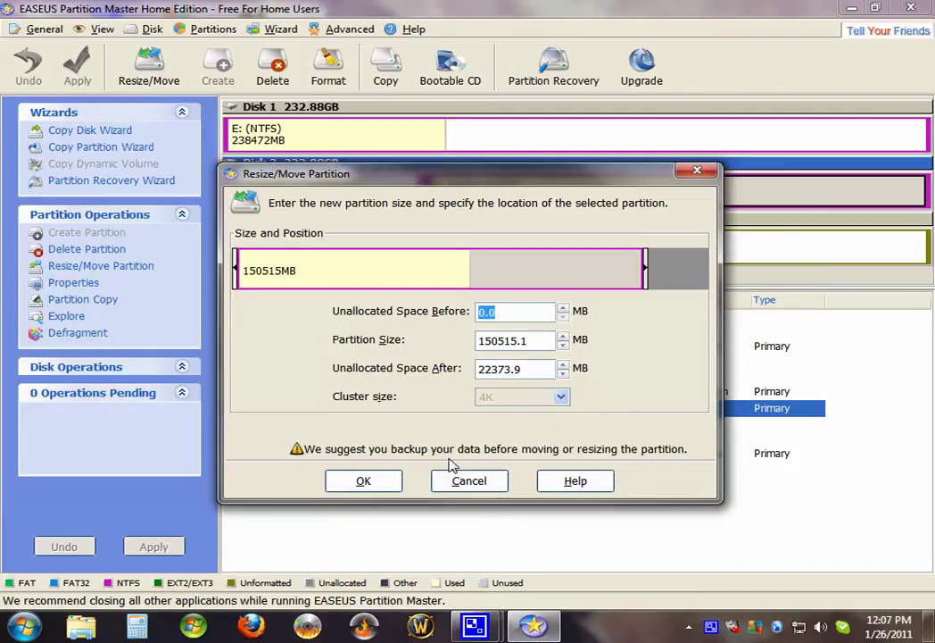
click(370, 482)
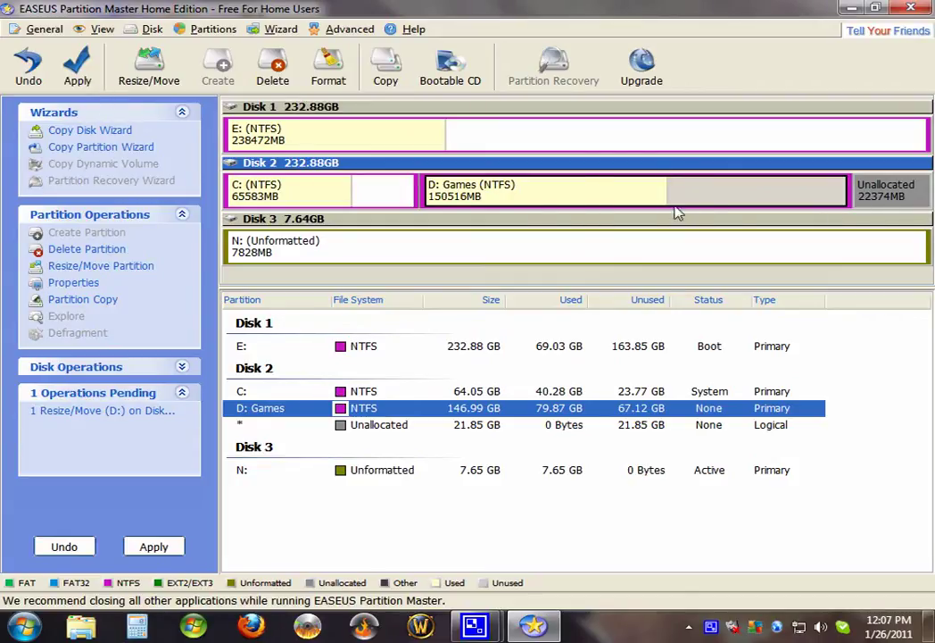
Create a logical NTFS partition with drive letter G: and default cluster size, filling the 22374 MB of unallocated space on Disk 2.
click(879, 201)
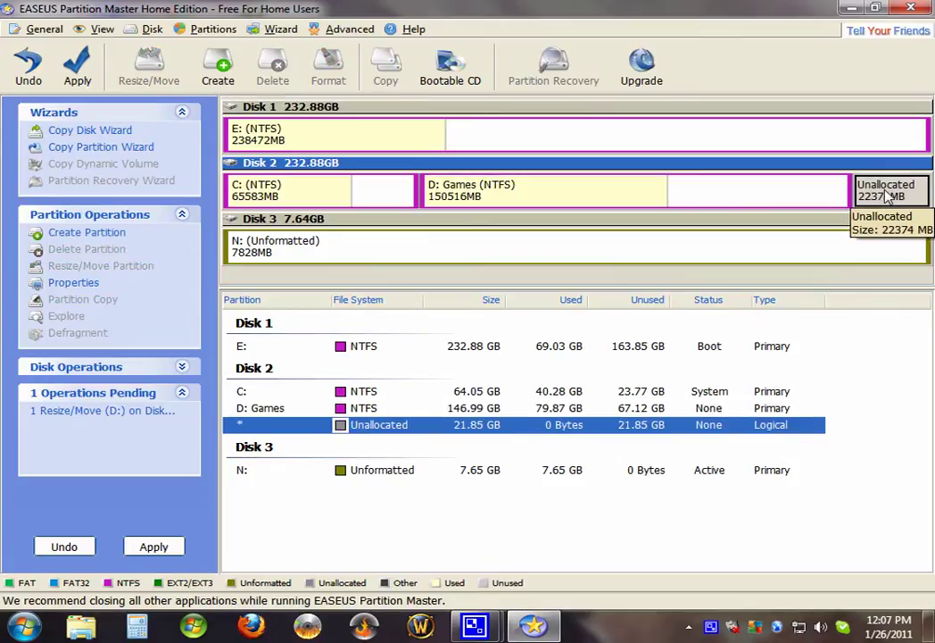
right_click(886, 196)
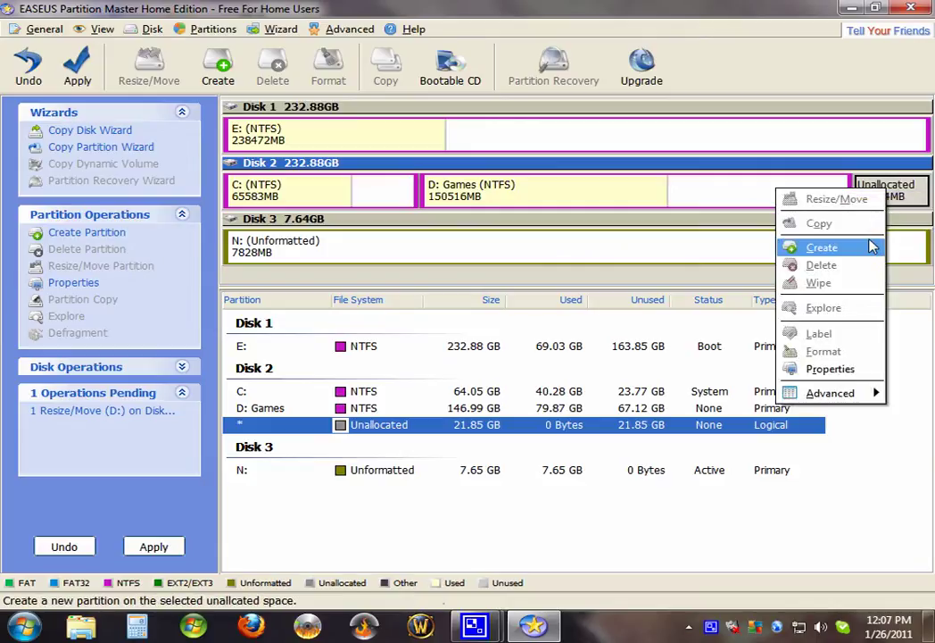
click(807, 251)
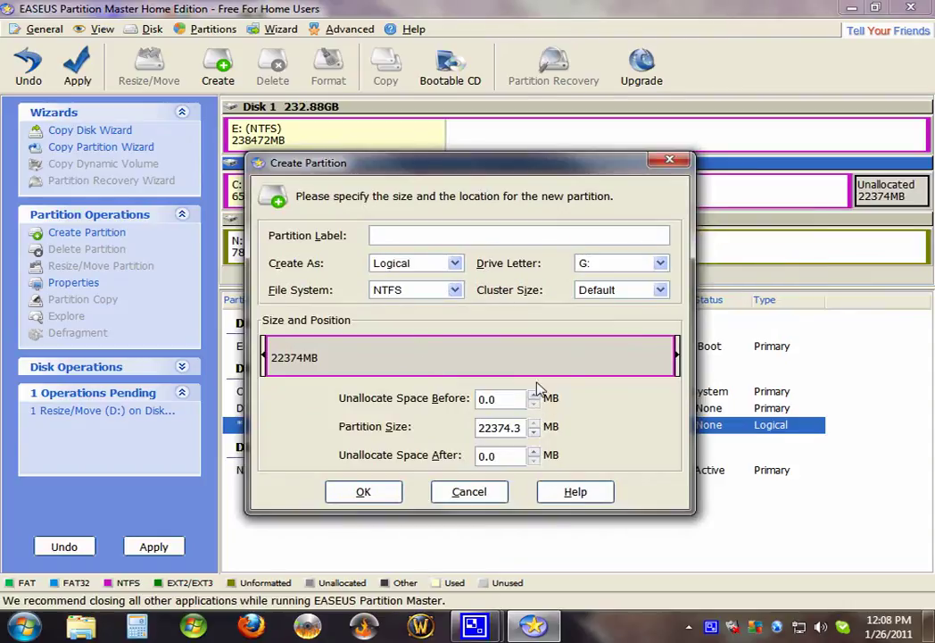
drag(675, 355, 747, 359)
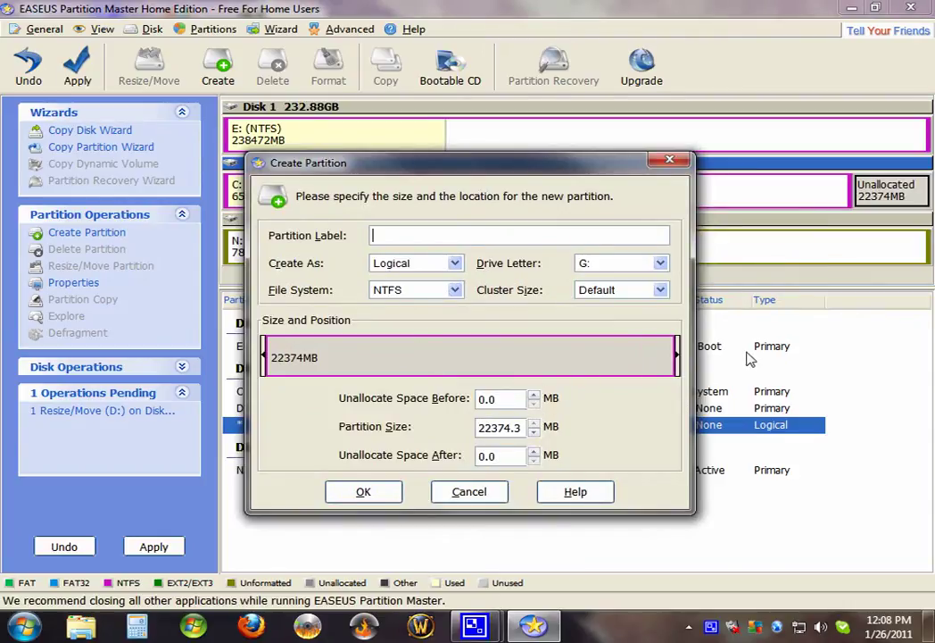
click(364, 492)
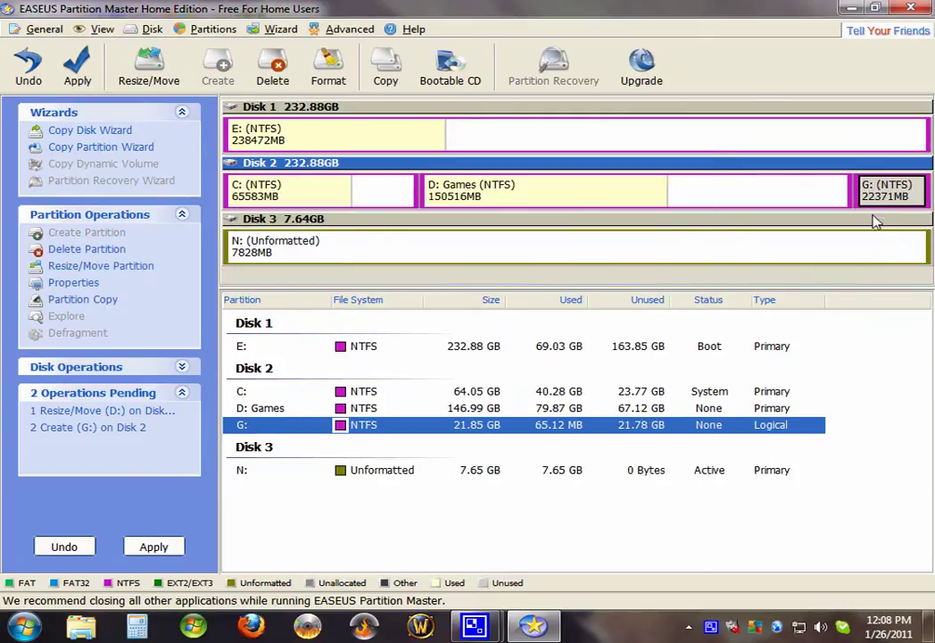
Examine the advanced options and partition properties of the new G: partition, and dismiss them without changing anything.
right_click(885, 204)
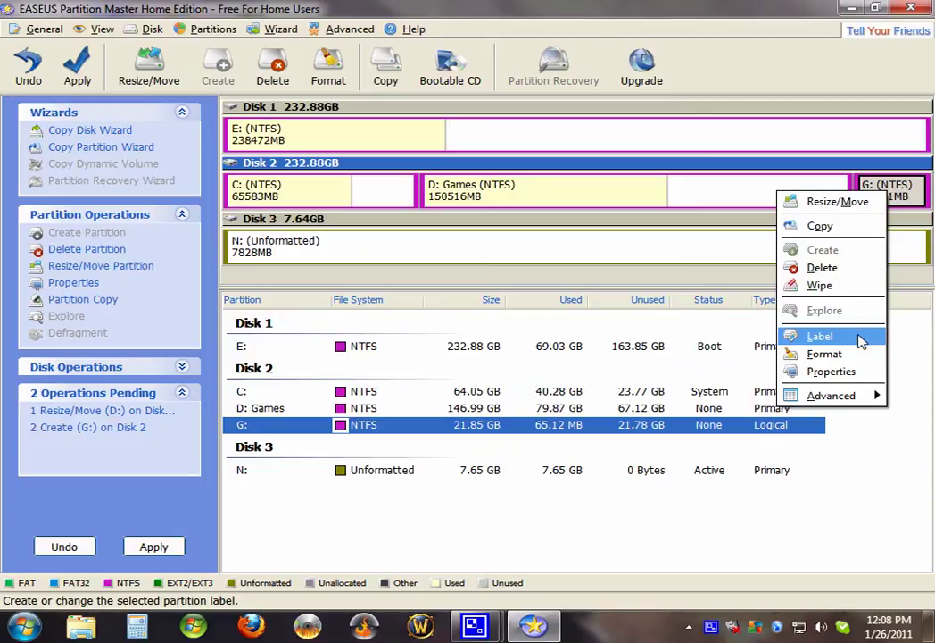
mouse_move(864, 404)
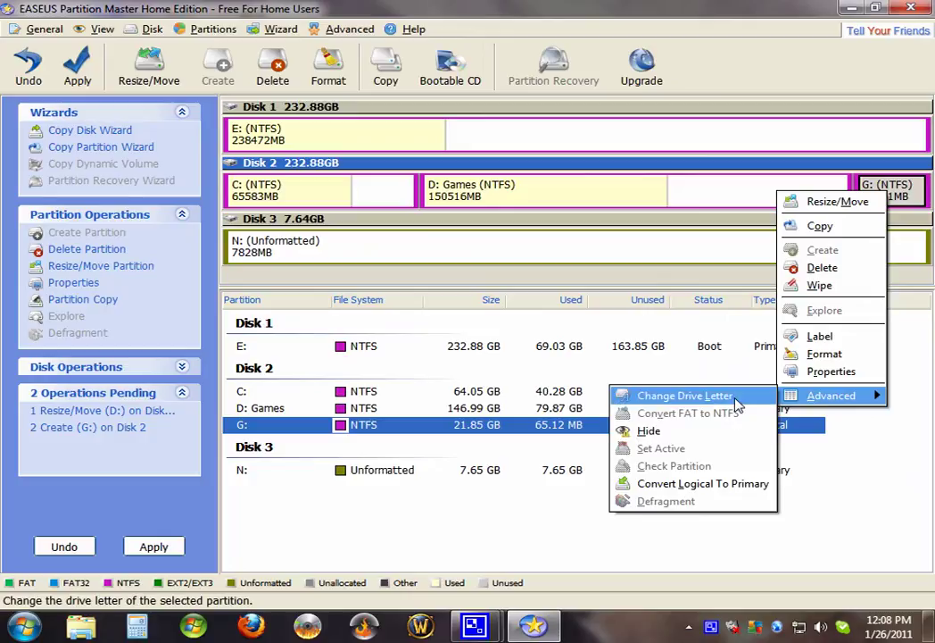
click(826, 371)
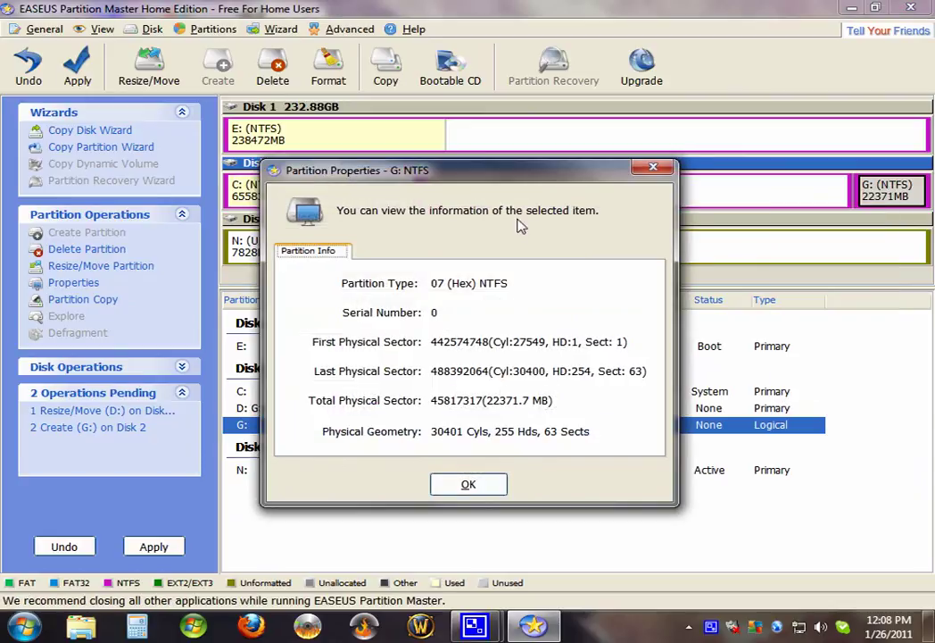
click(643, 170)
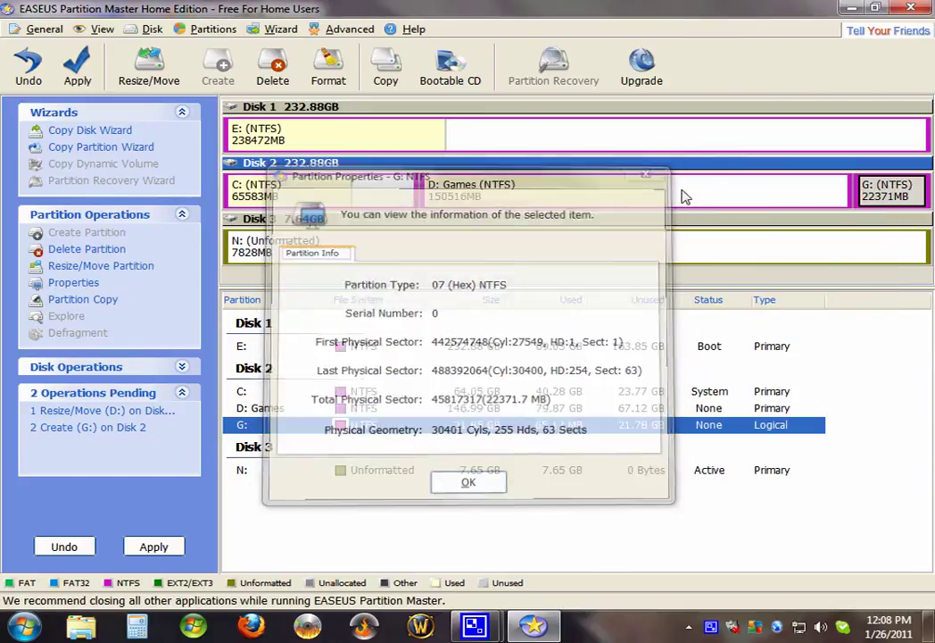
right_click(884, 200)
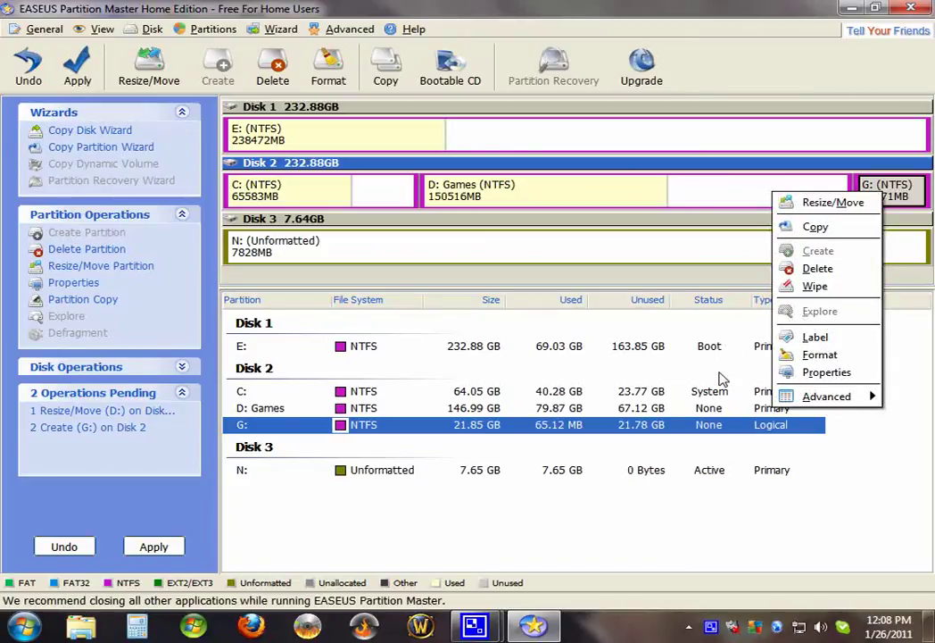
click(723, 378)
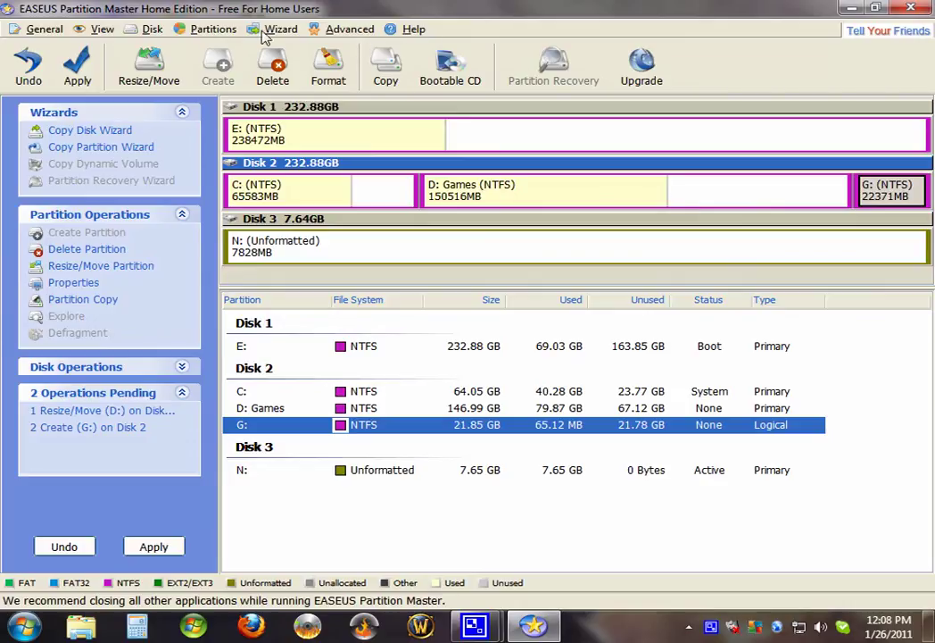
click(45, 29)
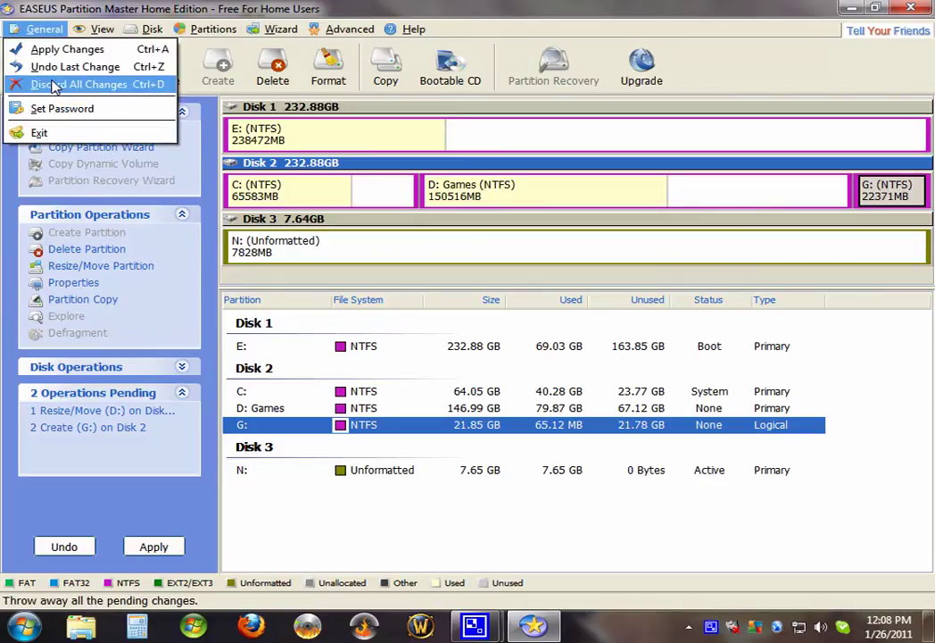
key(Escape)
click(166, 25)
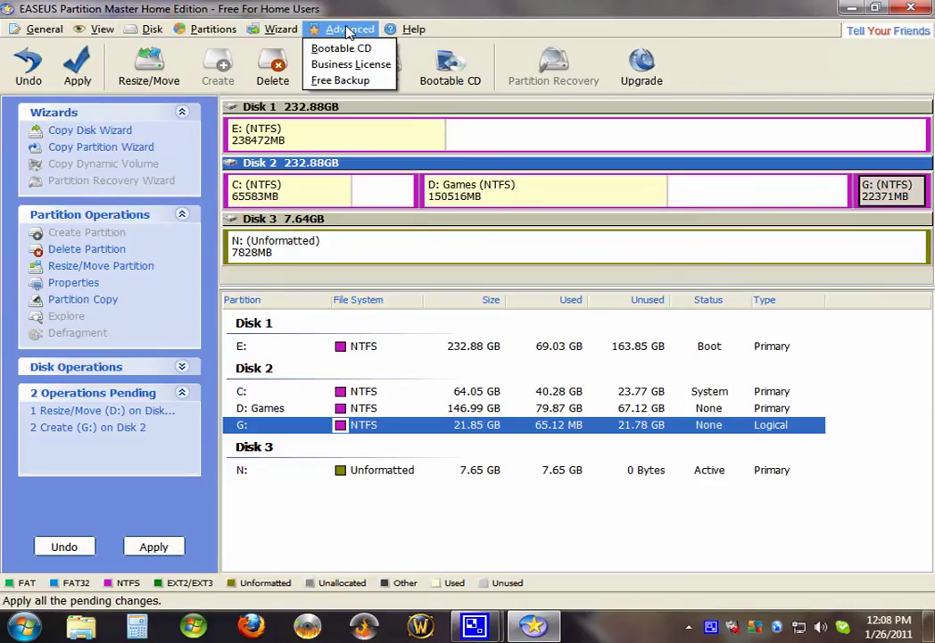
mouse_move(414, 28)
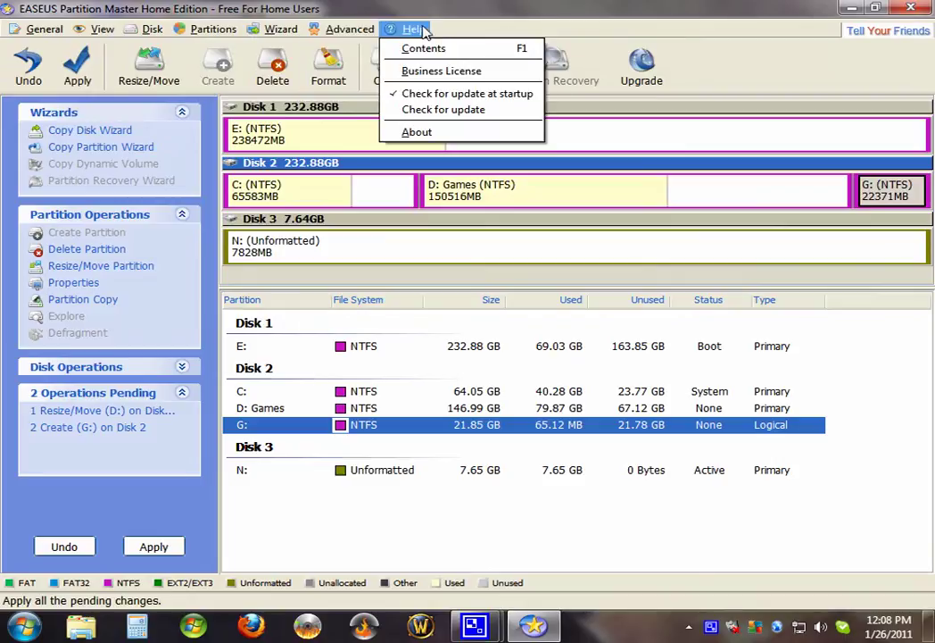
key(Escape)
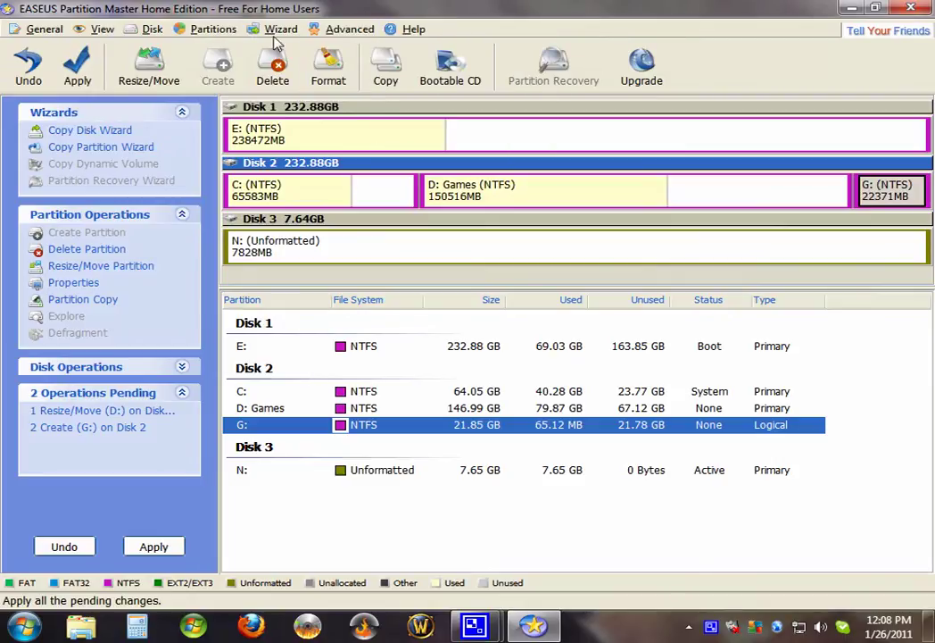
click(527, 195)
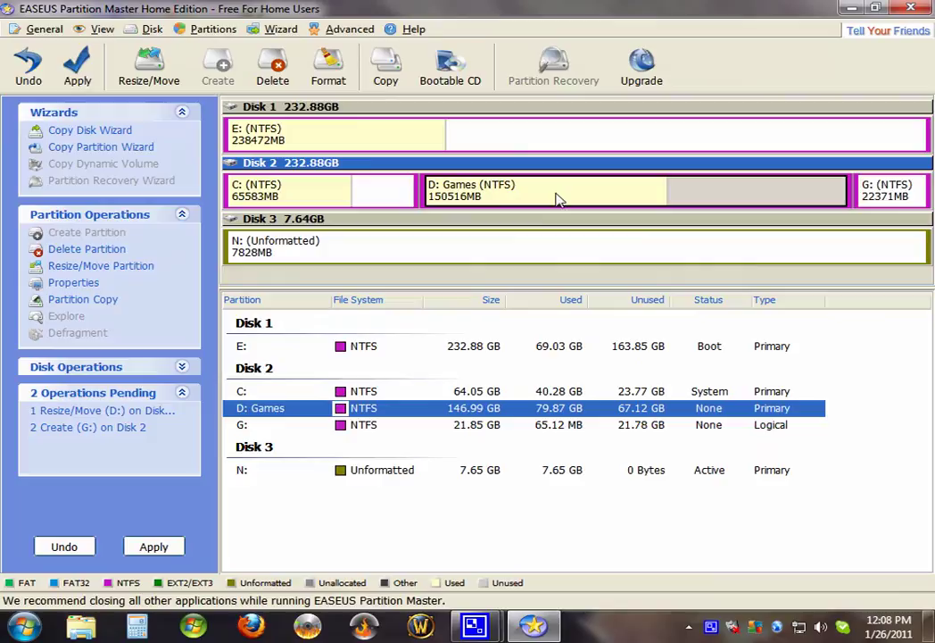
click(867, 204)
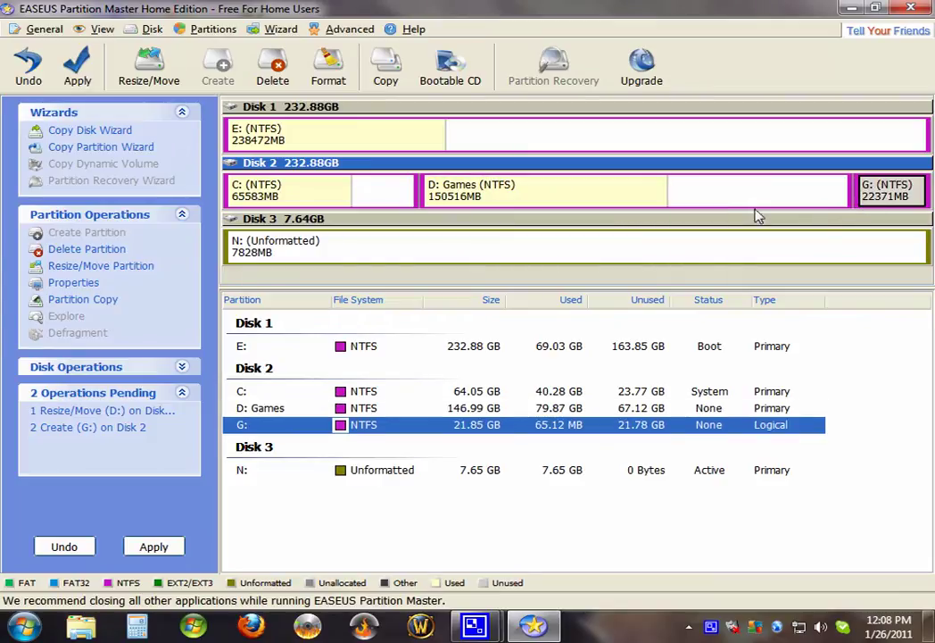
Shrink the E: partition on Disk 1 to about 74935 MB, leaving about 163539 MB unallocated after it.
click(484, 140)
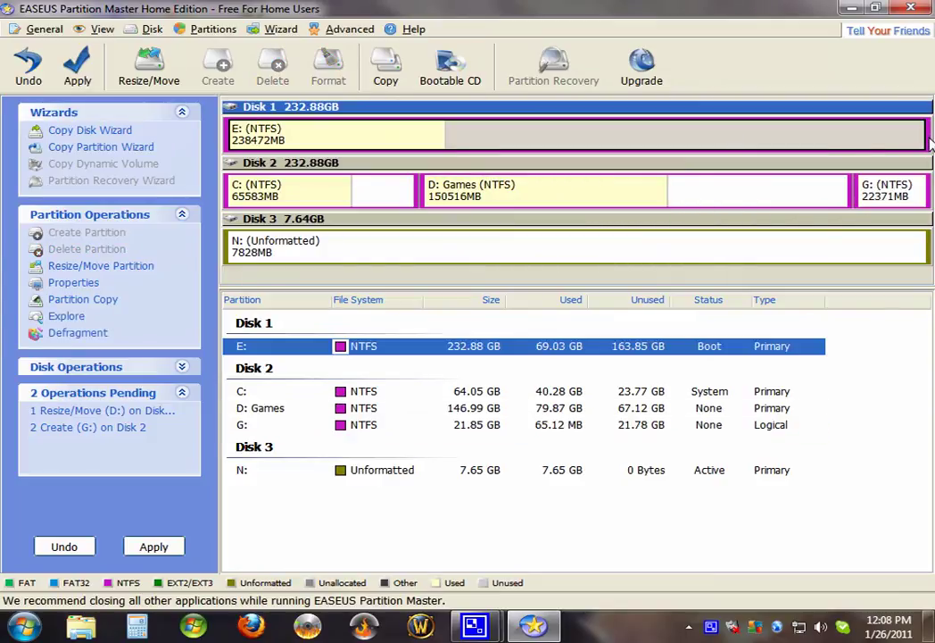
drag(928, 142, 378, 142)
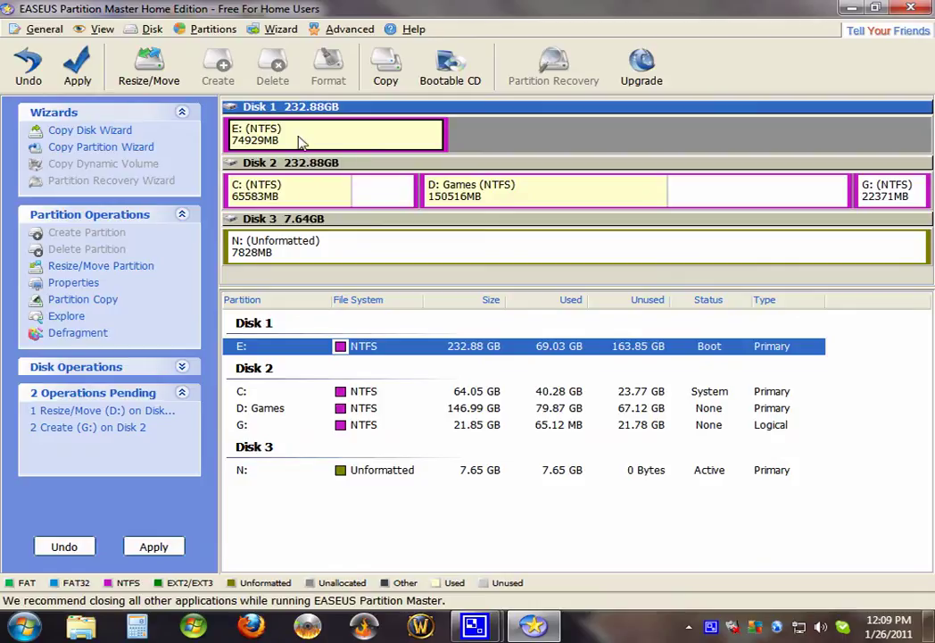
drag(301, 143, 444, 150)
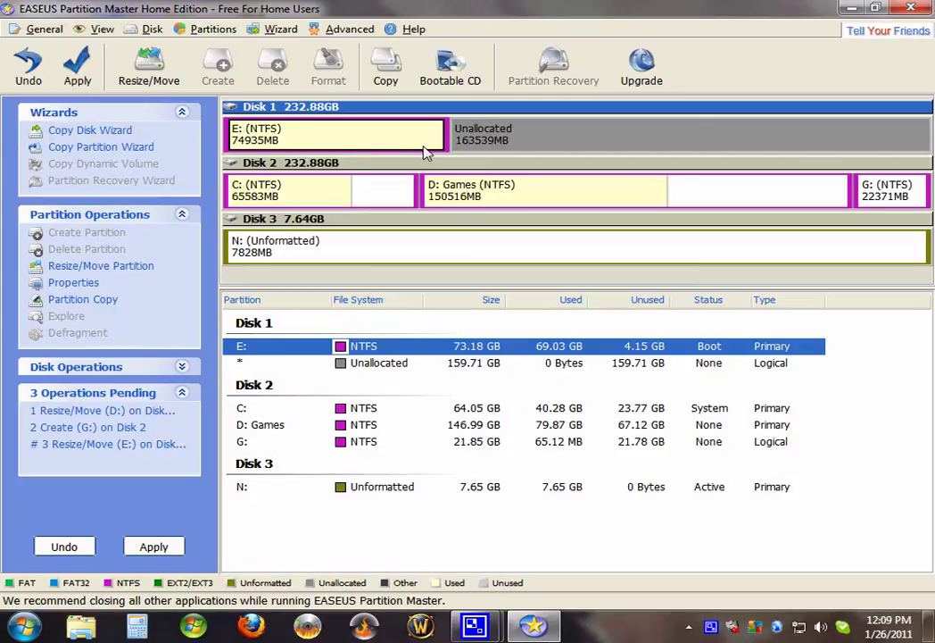
Extend the E: partition on Disk 1 over all the unallocated space after it, back to 238472 MB.
click(277, 196)
click(460, 189)
click(361, 139)
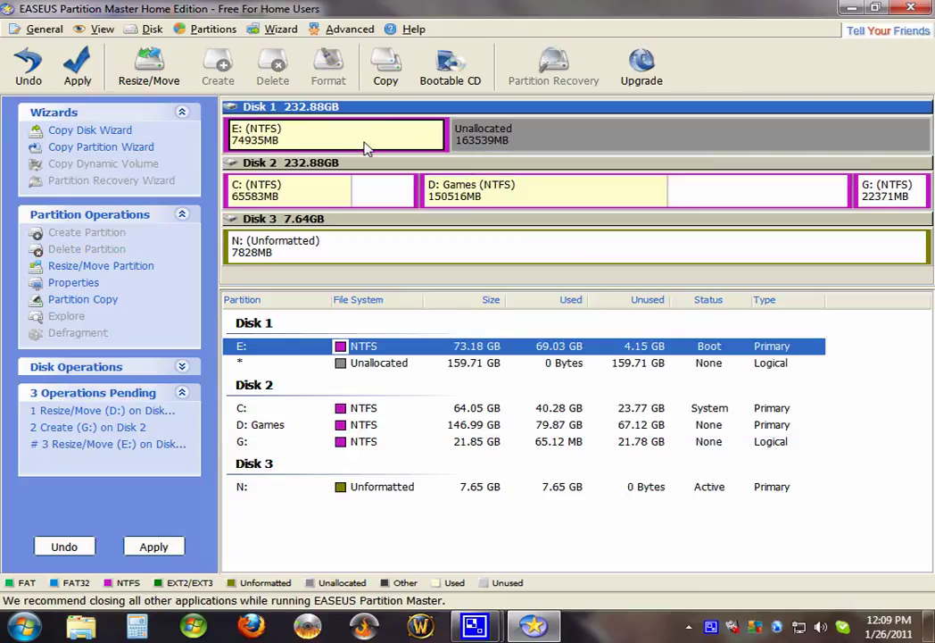
click(304, 207)
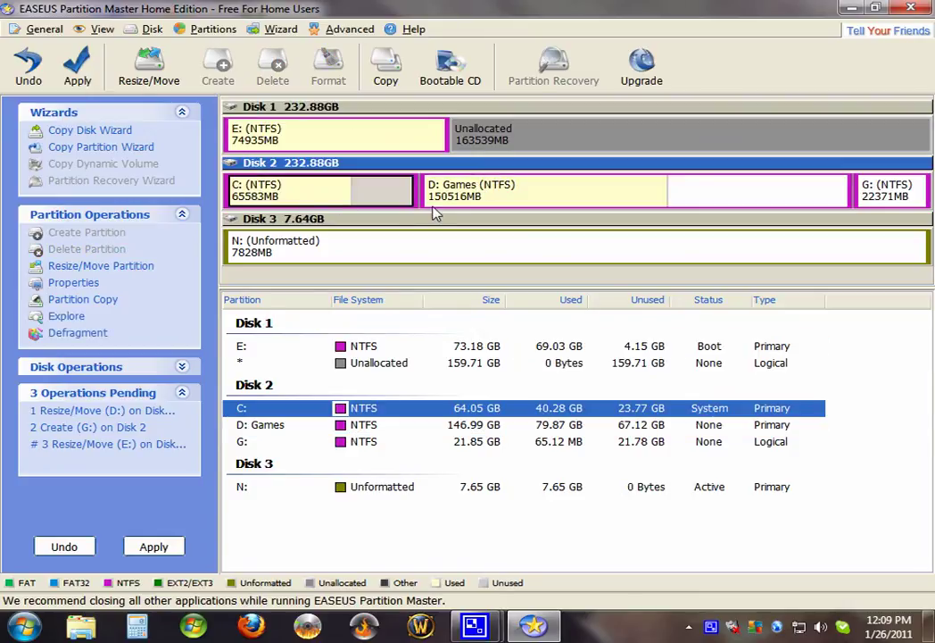
click(477, 205)
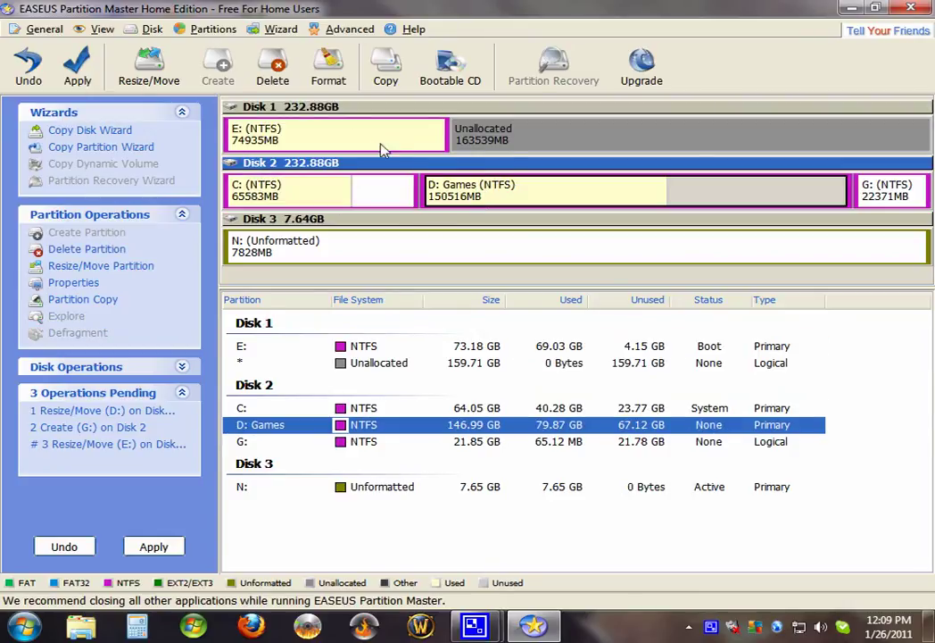
click(451, 142)
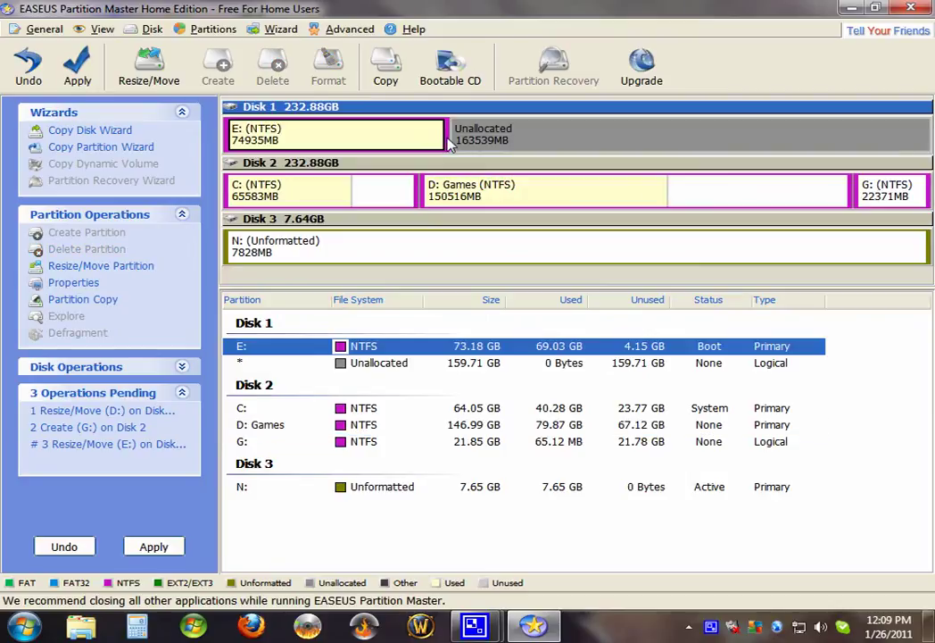
drag(450, 145, 928, 145)
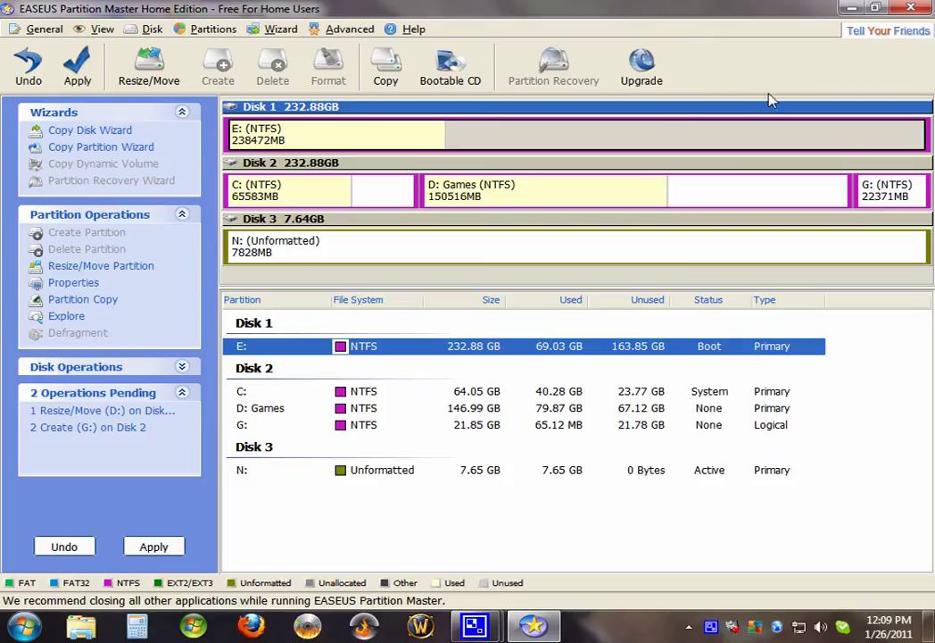
Bring up the Hide Partition confirmation for the G: partition on Disk 2 and cancel it.
click(870, 190)
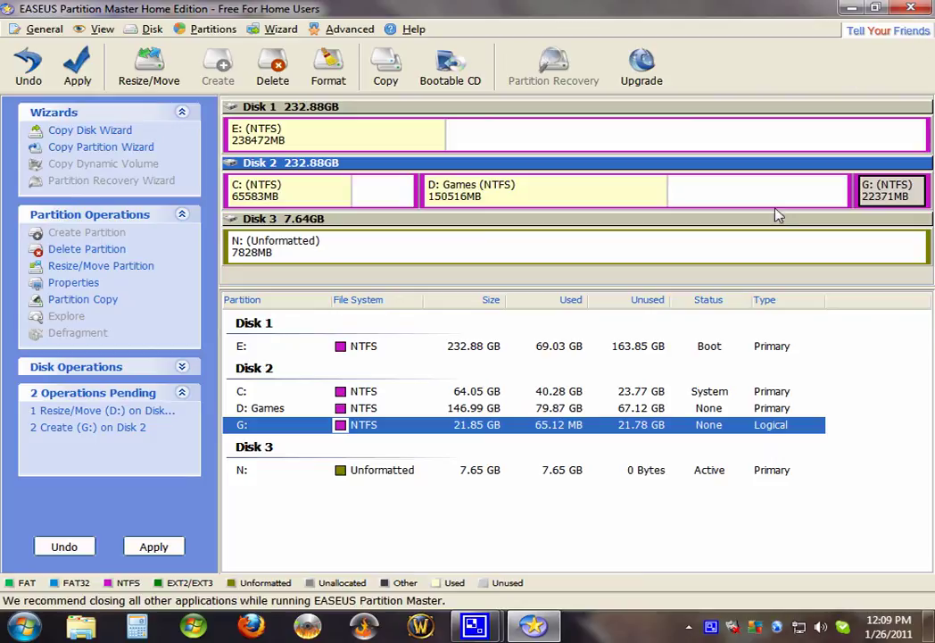
click(651, 189)
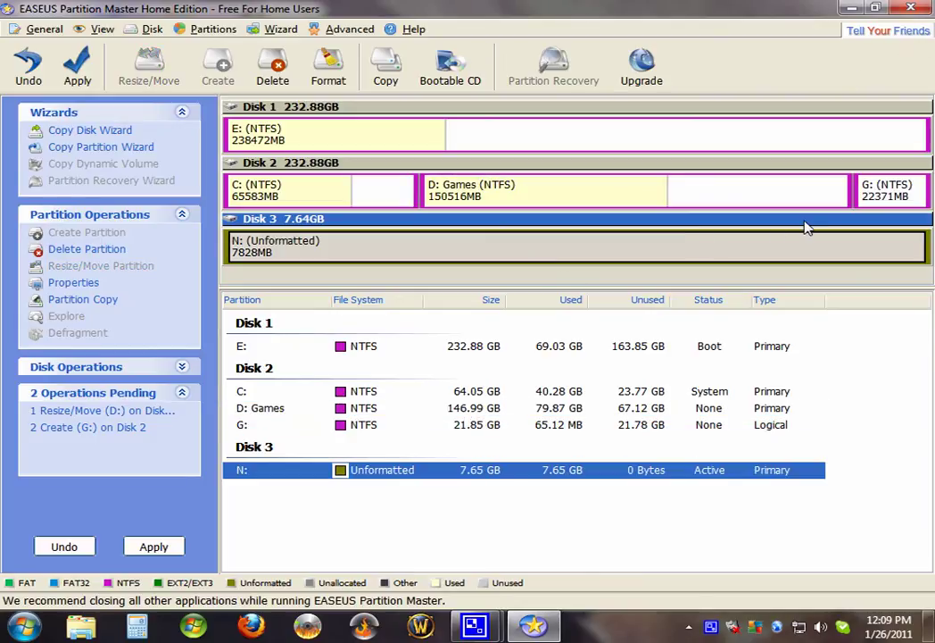
right_click(883, 191)
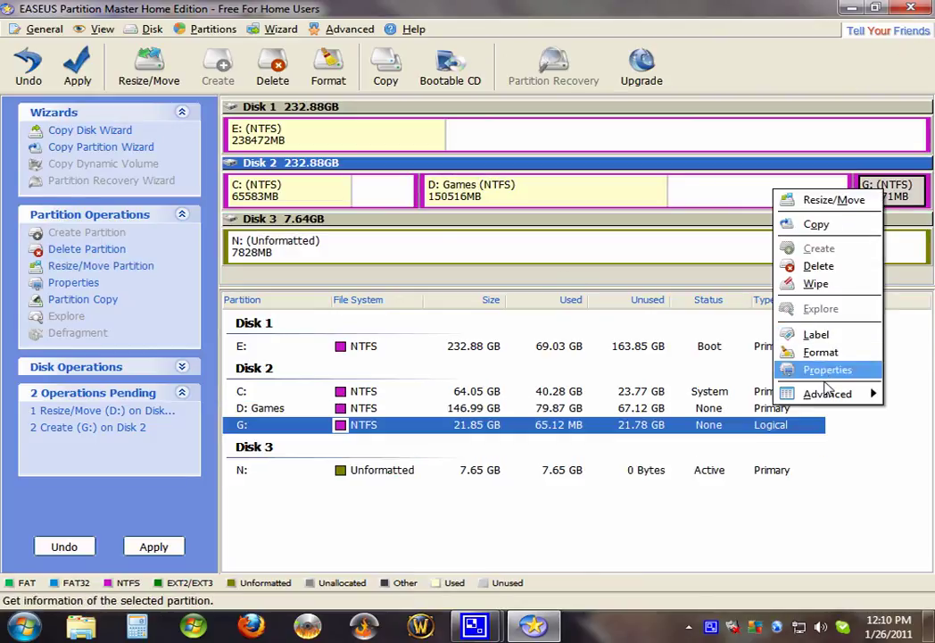
mouse_move(828, 393)
click(711, 429)
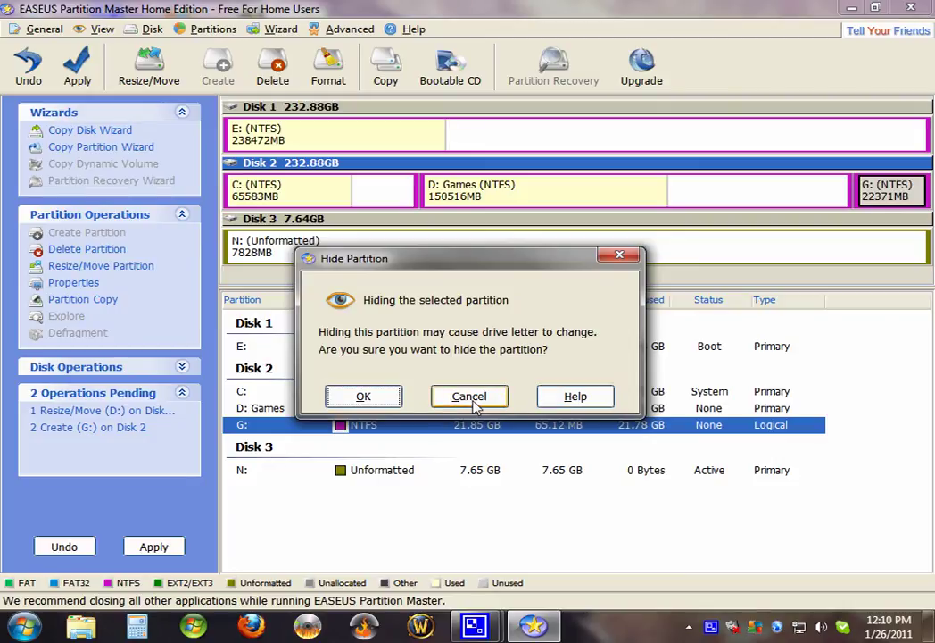
click(480, 406)
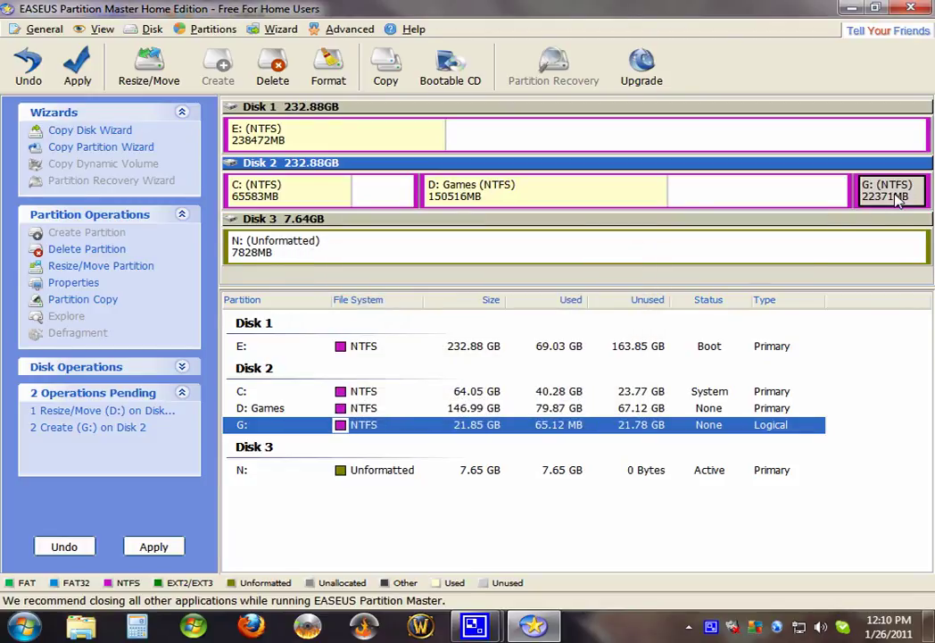
Convert the G: partition on Disk 2 from logical to primary.
right_click(896, 193)
mouse_move(848, 399)
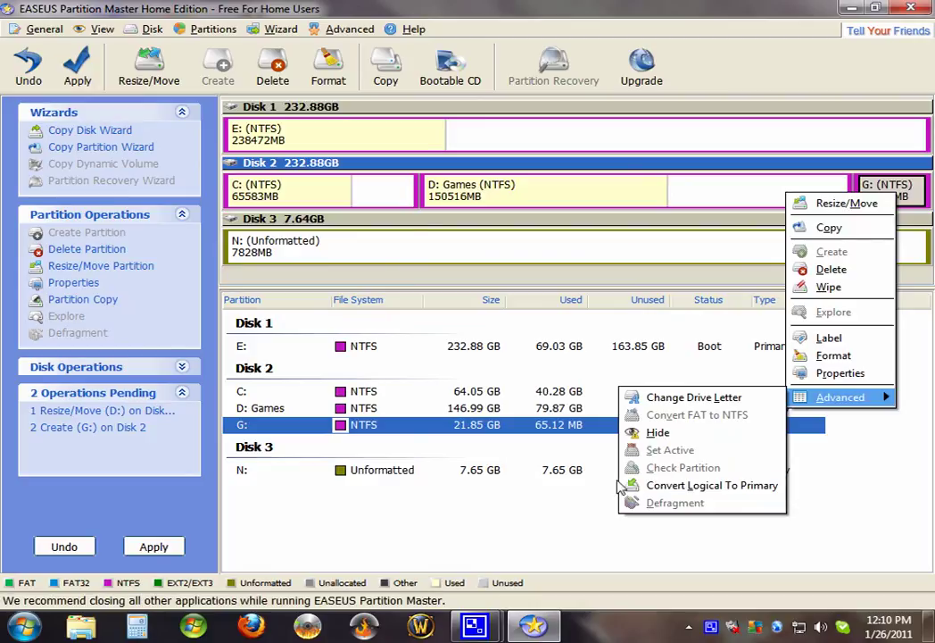
click(663, 490)
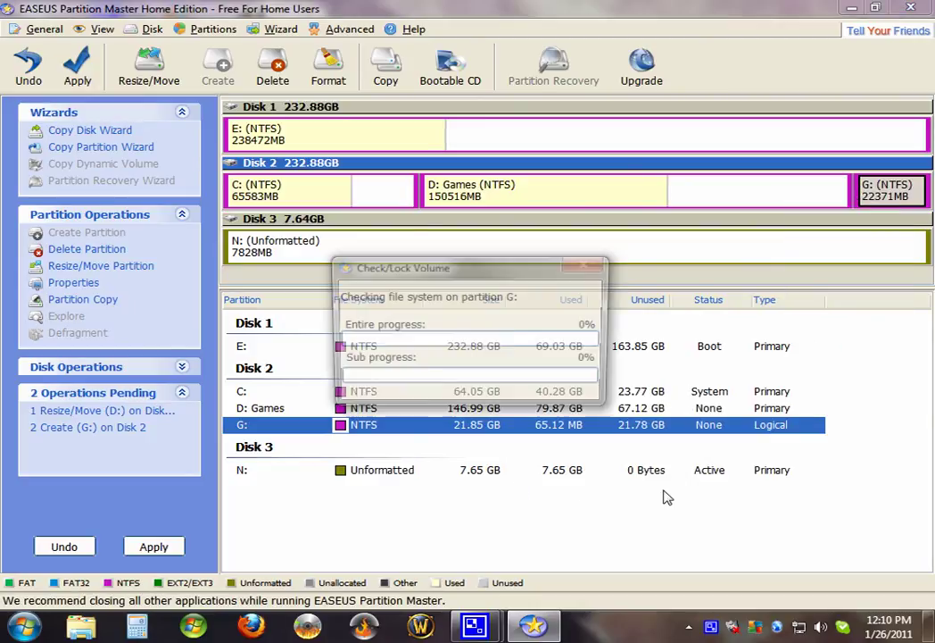
Examine the advanced options offered for the G: partition and compare the entries of the partitions on Disks 2 and 3.
right_click(910, 202)
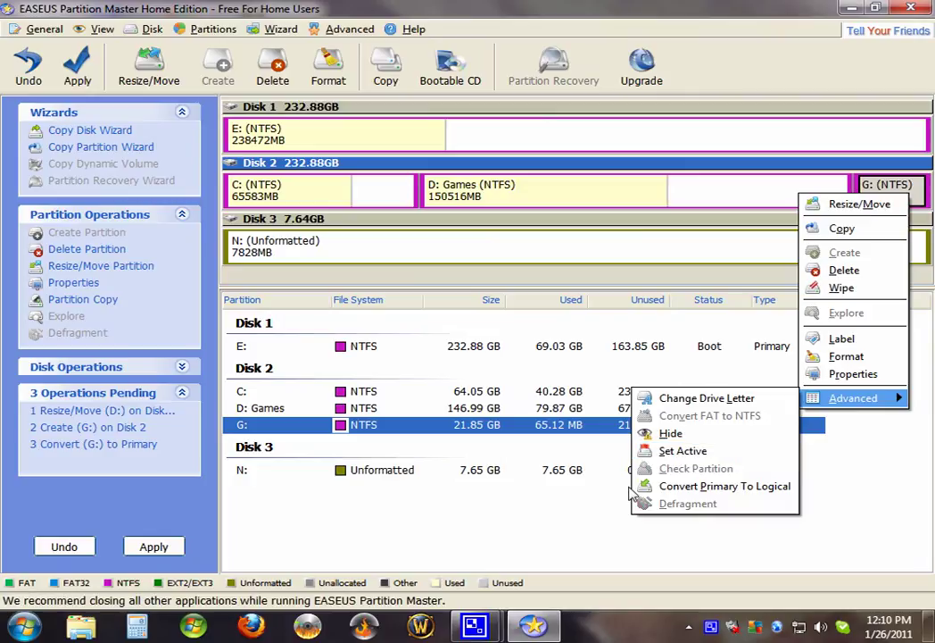
click(566, 531)
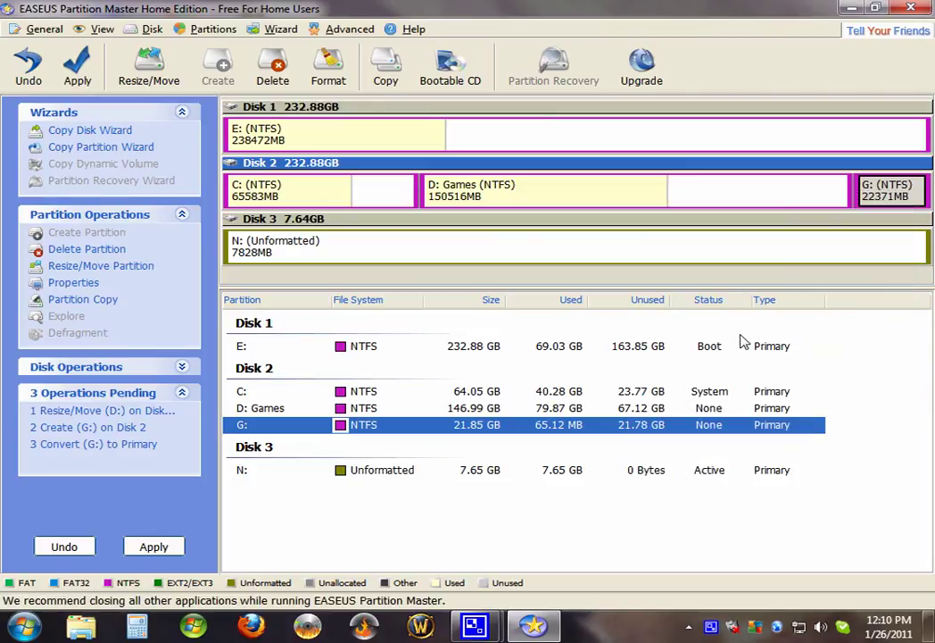
right_click(877, 195)
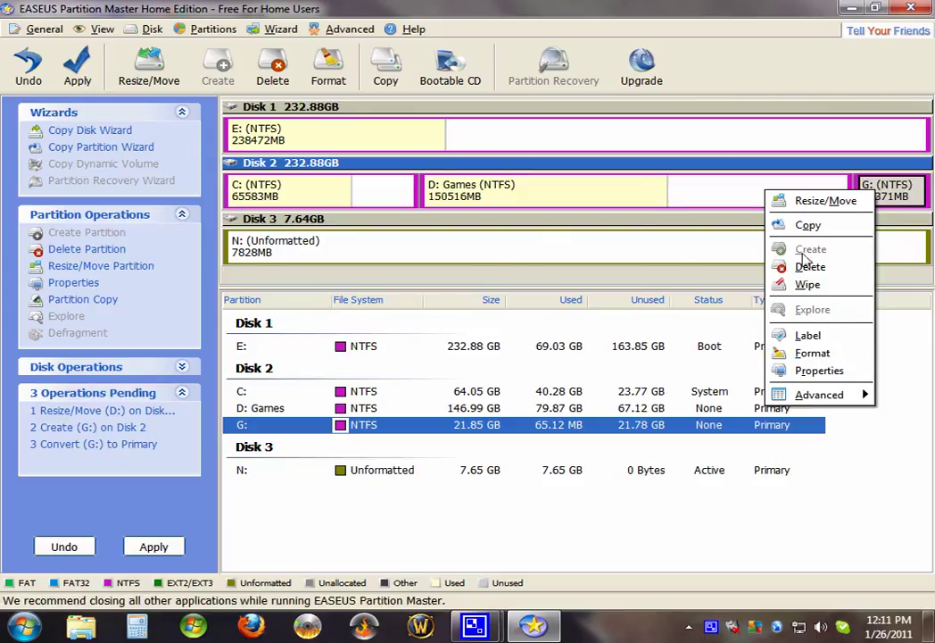
click(689, 480)
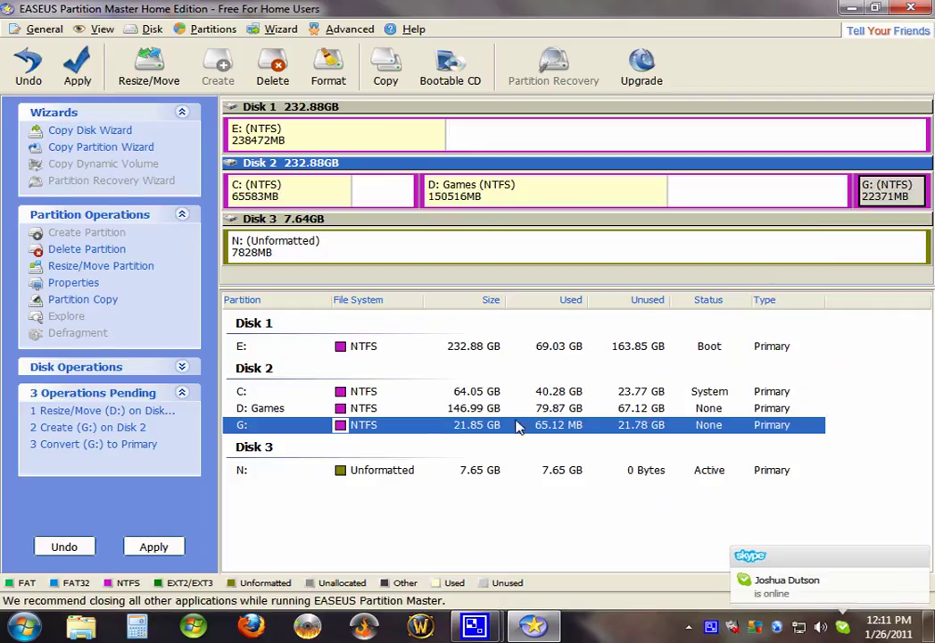
click(404, 415)
click(446, 398)
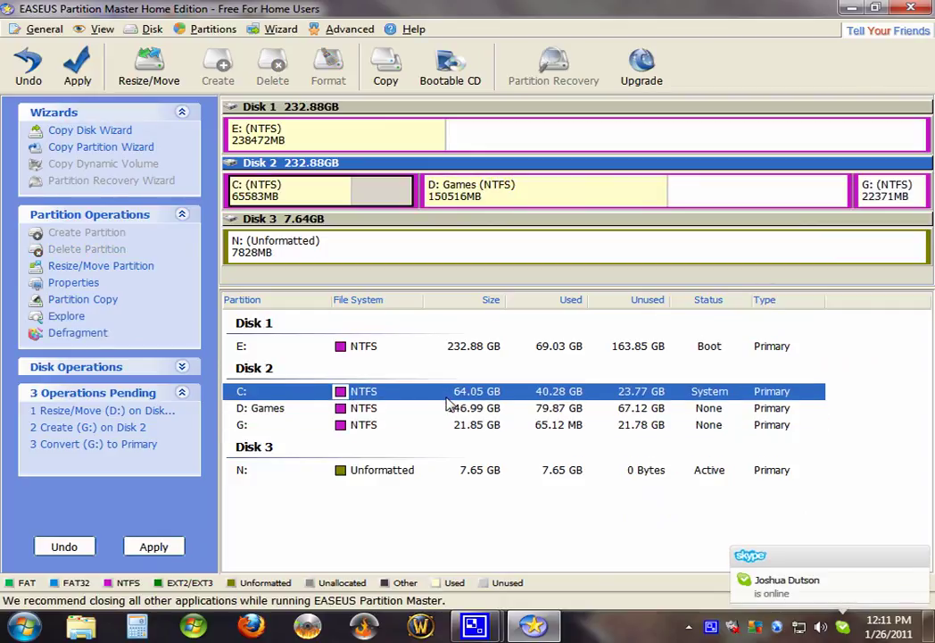
click(406, 414)
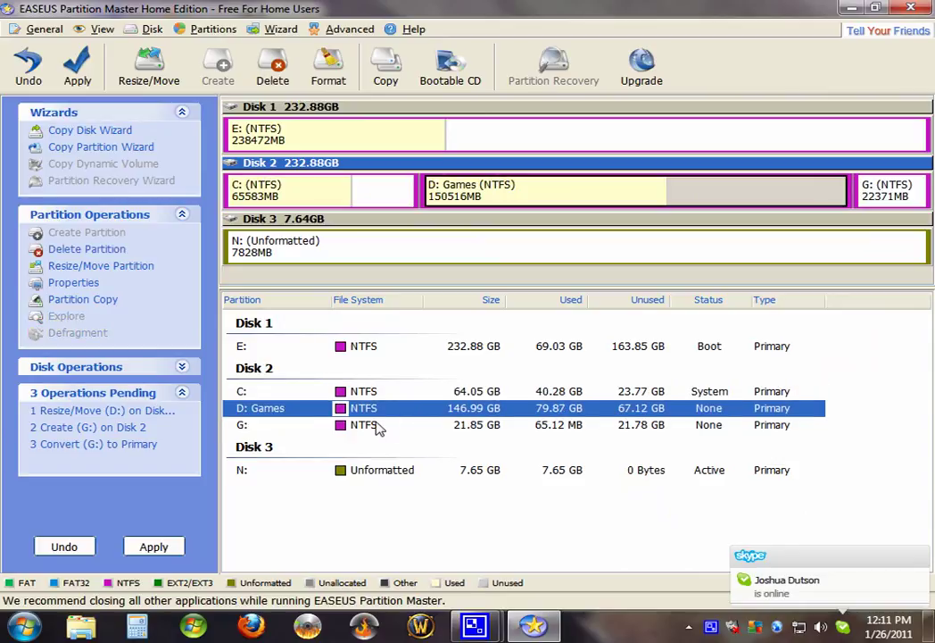
click(378, 429)
click(428, 472)
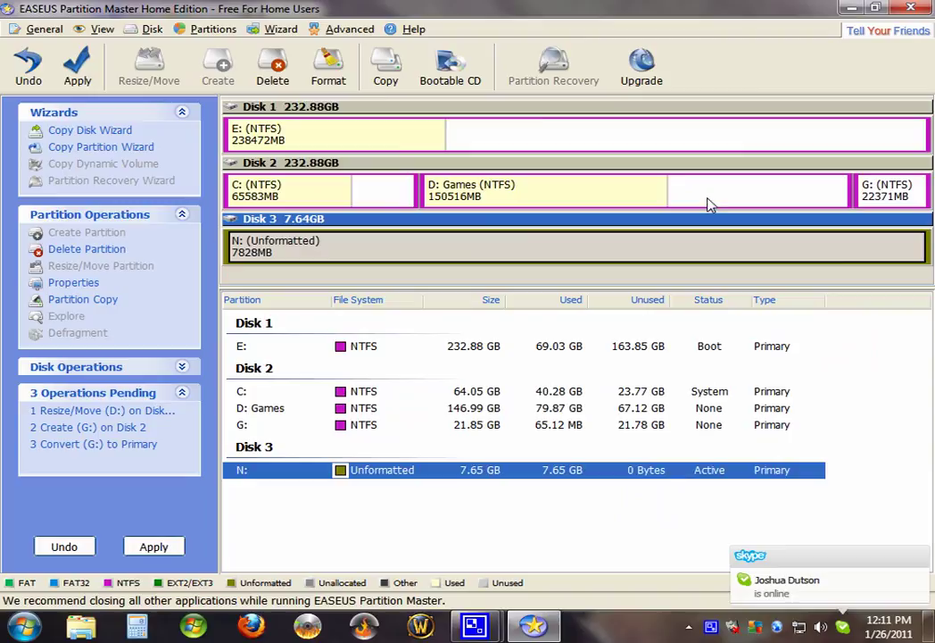
click(883, 191)
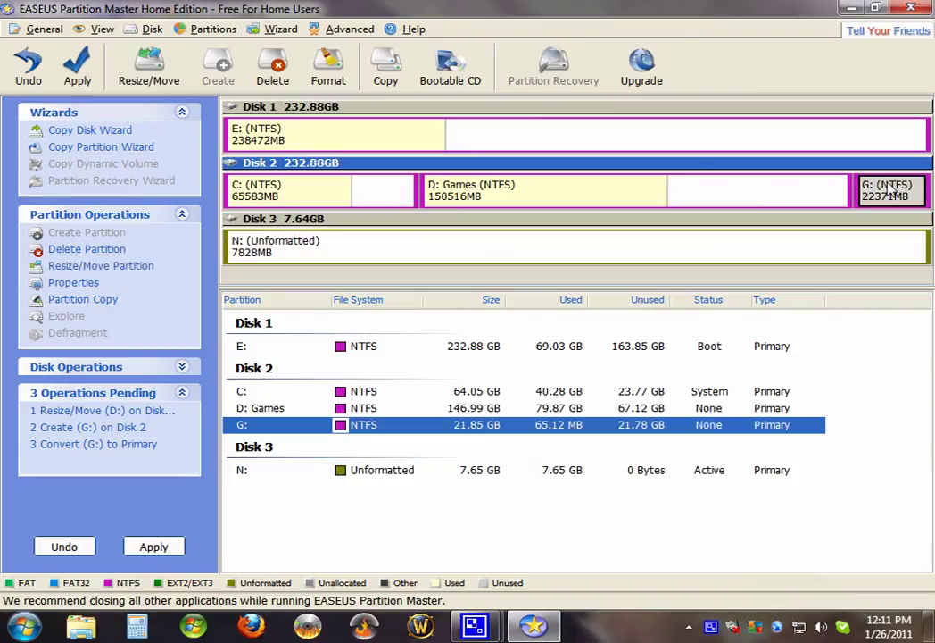
Undo the pending conversion, creation and resize operations on Disk 2, and close EASEUS Partition Master.
click(27, 81)
click(27, 80)
click(27, 80)
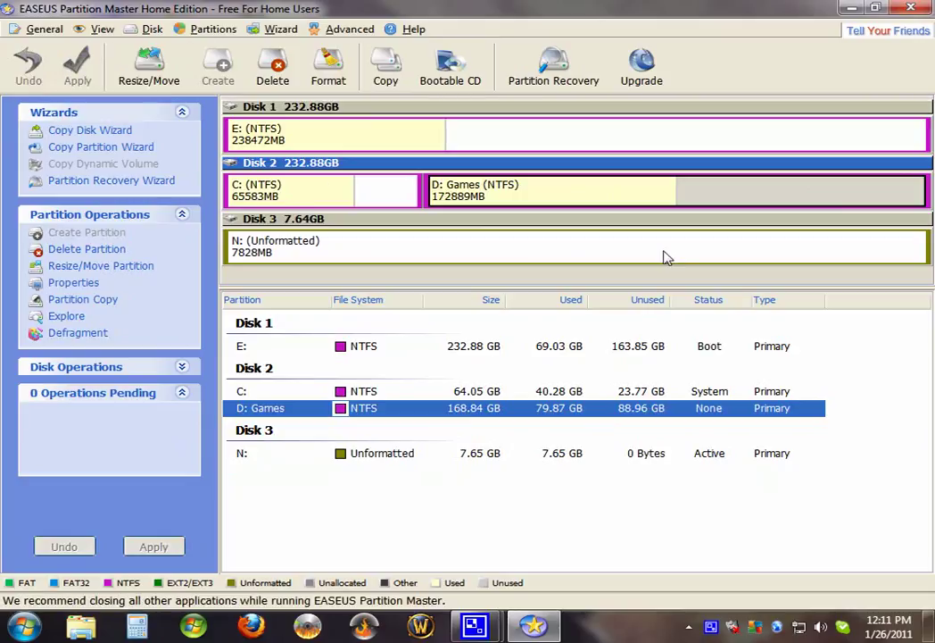
mouse_move(665, 265)
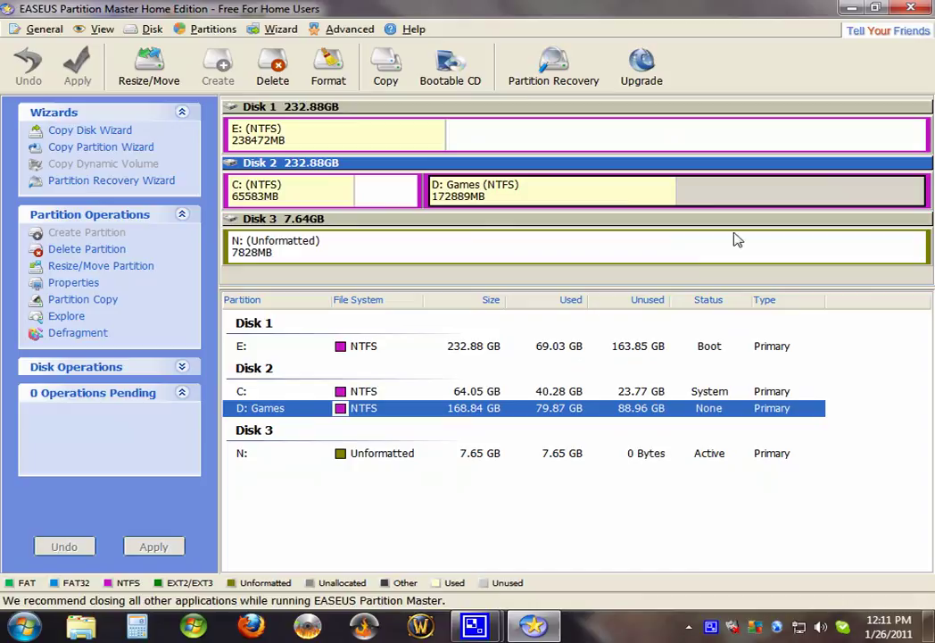
click(911, 11)
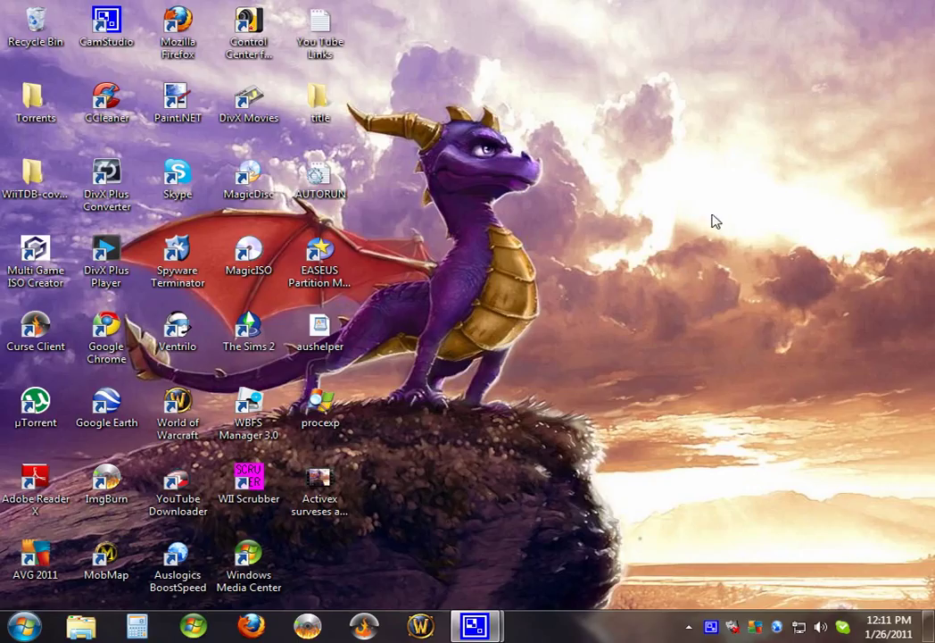